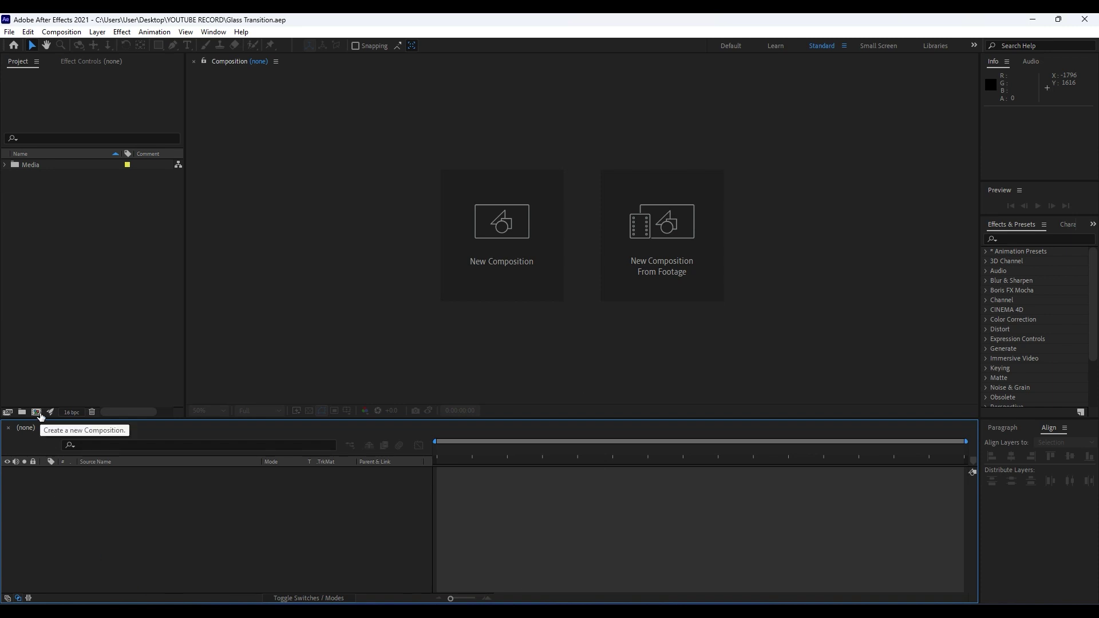
- Create a 1920×1080, 5-second composition named Transition
{"action": "left_click", "coordinate": [37, 413]}
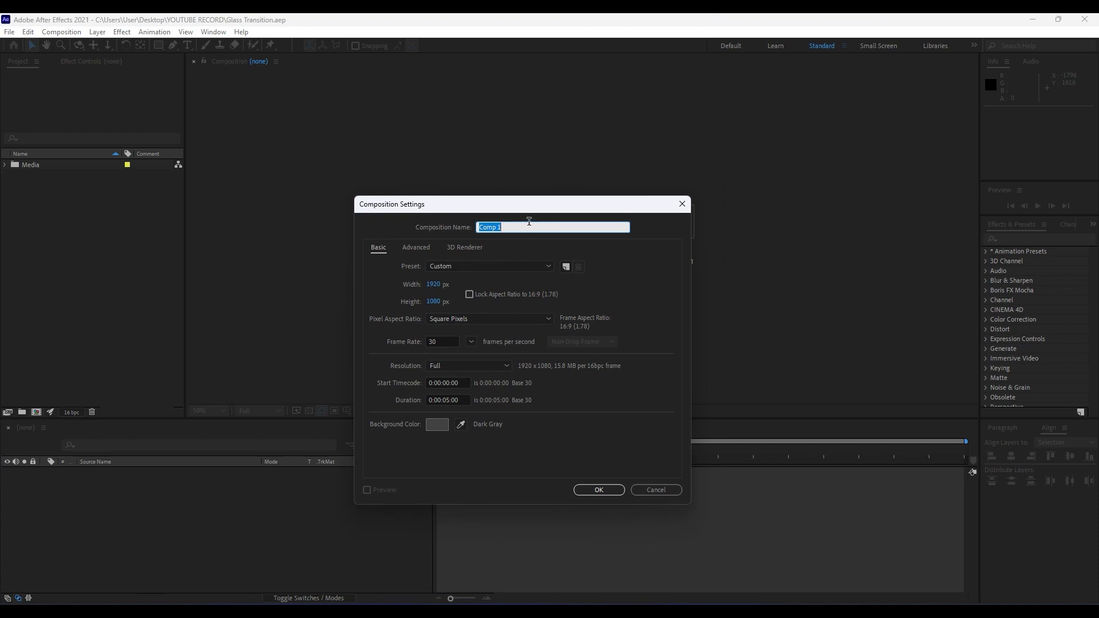
{"action": "type", "text": "Transition"}
{"action": "left_click", "coordinate": [599, 490]}
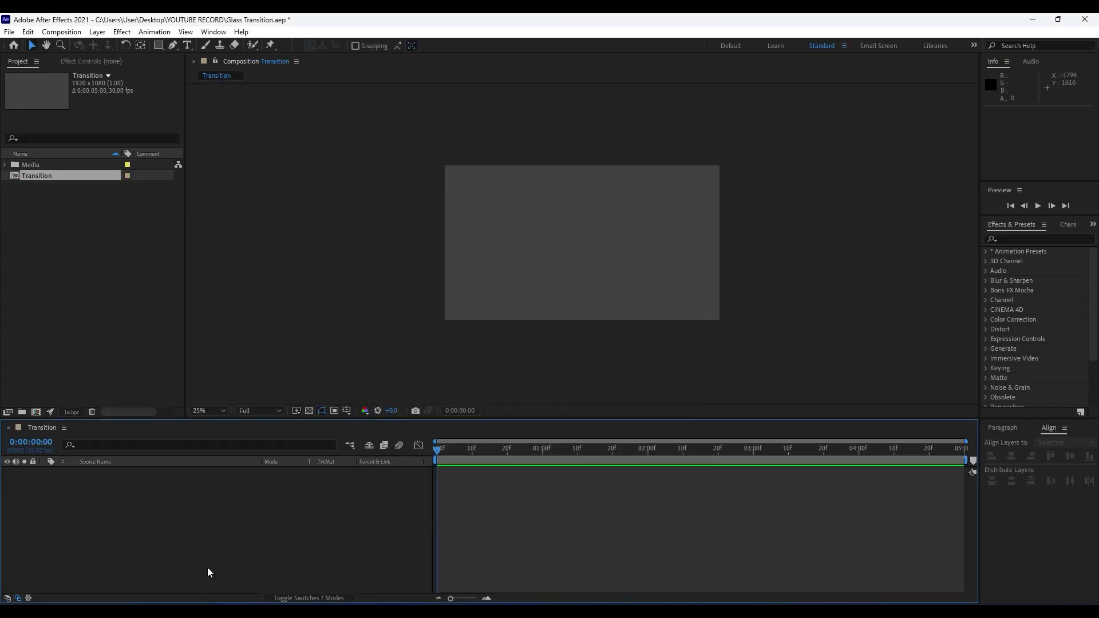
- Add a full-frame solid layer named Matte to the Transition comp
{"action": "right_click", "coordinate": [239, 509]}
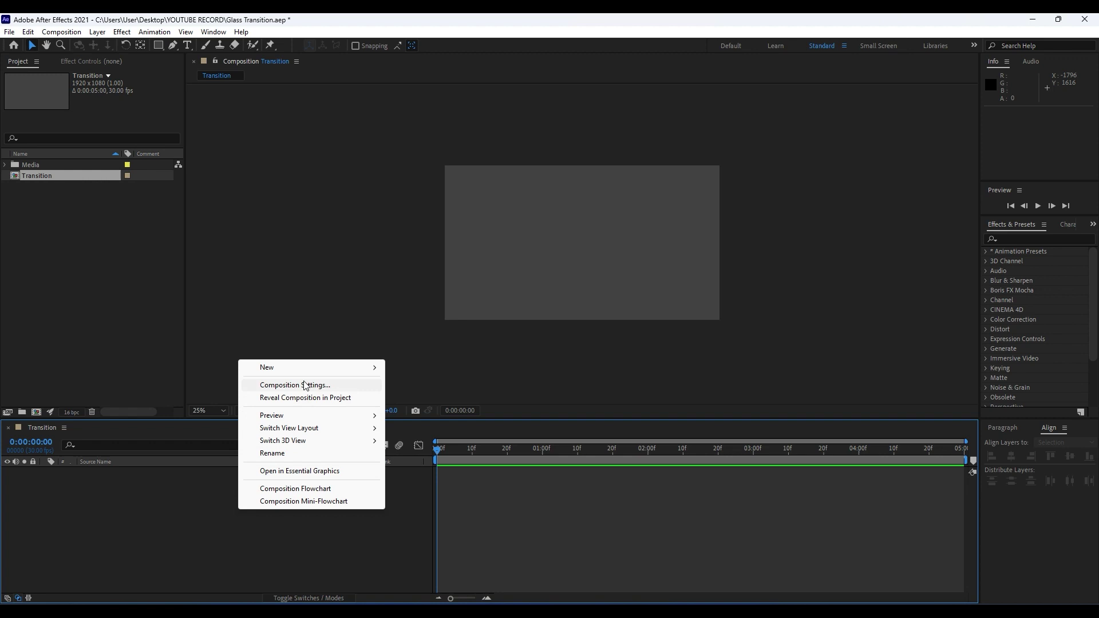
{"action": "mouse_move", "coordinate": [303, 373]}
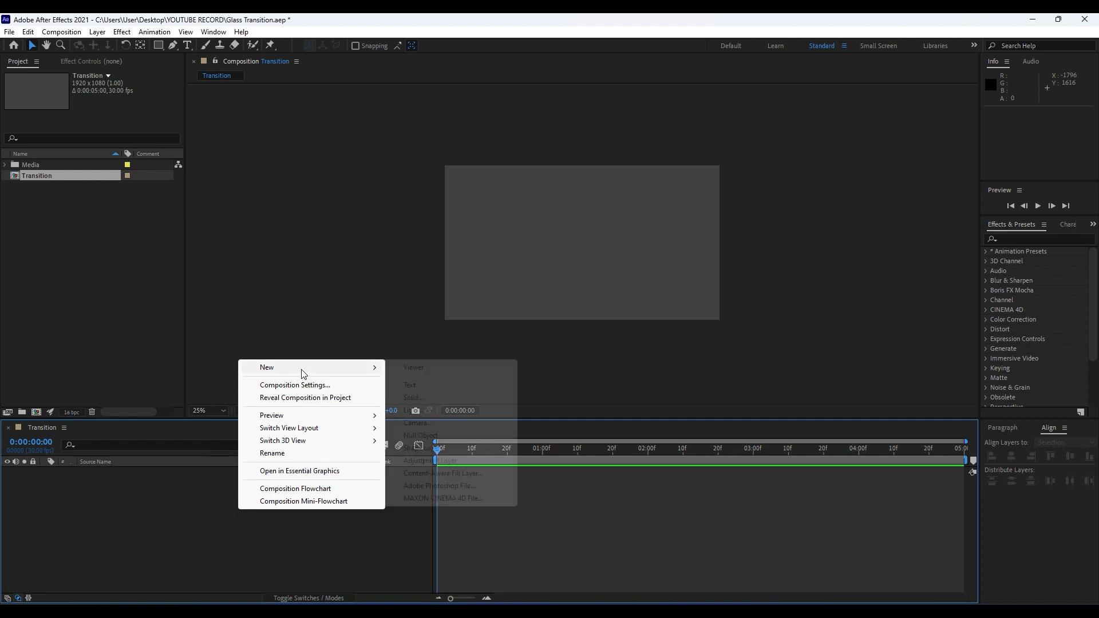
{"action": "left_click", "coordinate": [417, 398]}
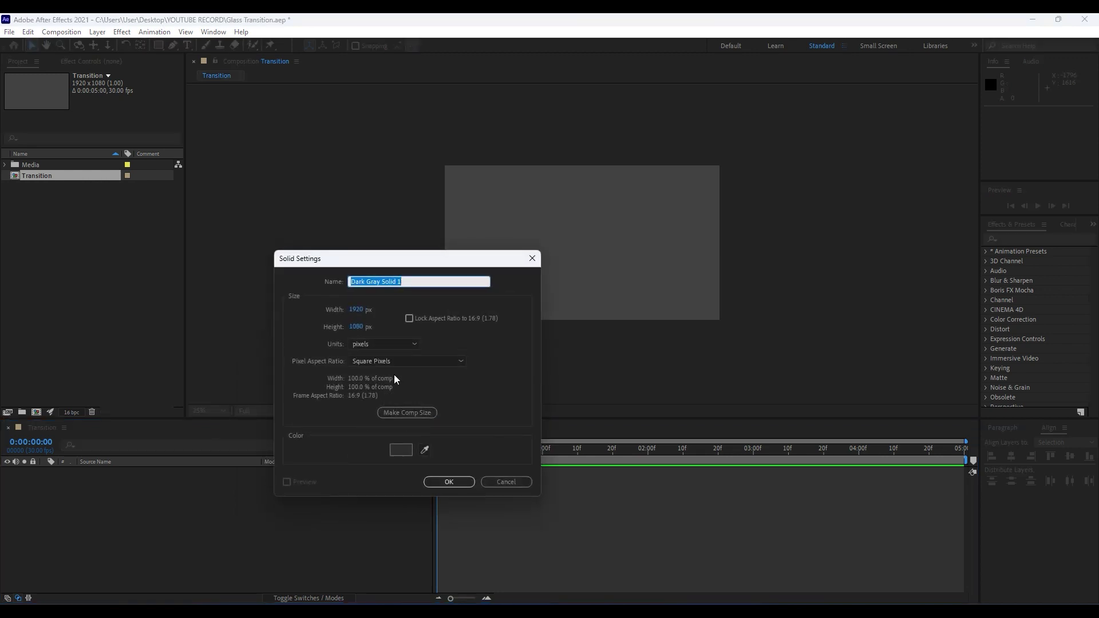
{"action": "type", "text": "Matte"}
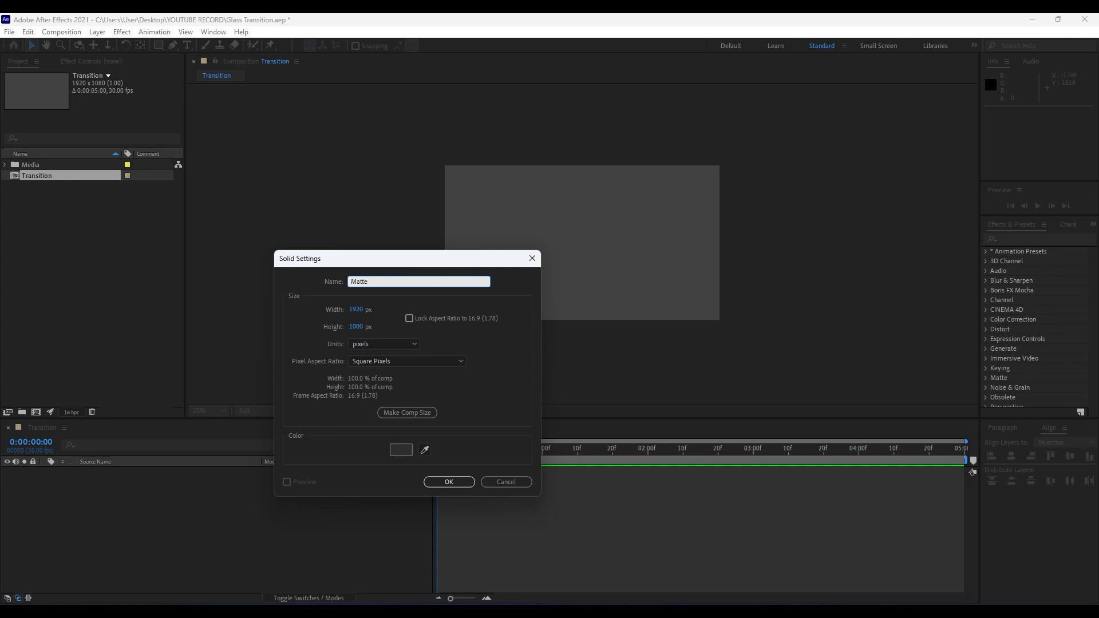
{"action": "left_click", "coordinate": [446, 481]}
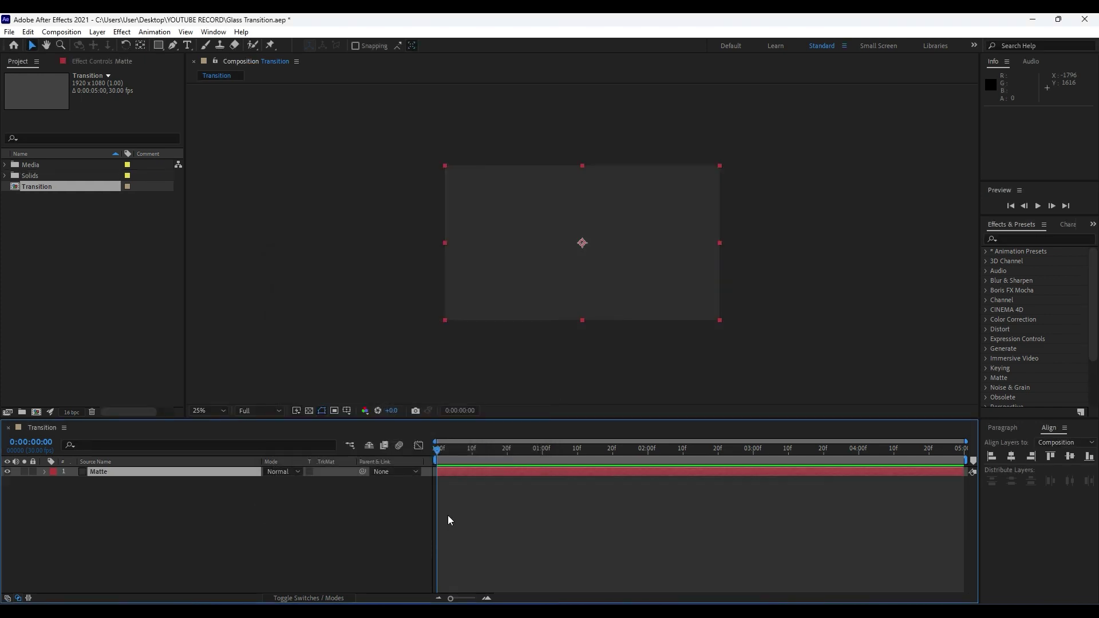
- Unlink the Matte's scale, set it to 0,220% and keyframe it at frame 0
{"action": "left_click_drag", "start_coordinate": [451, 598], "coordinate": [471, 599]}
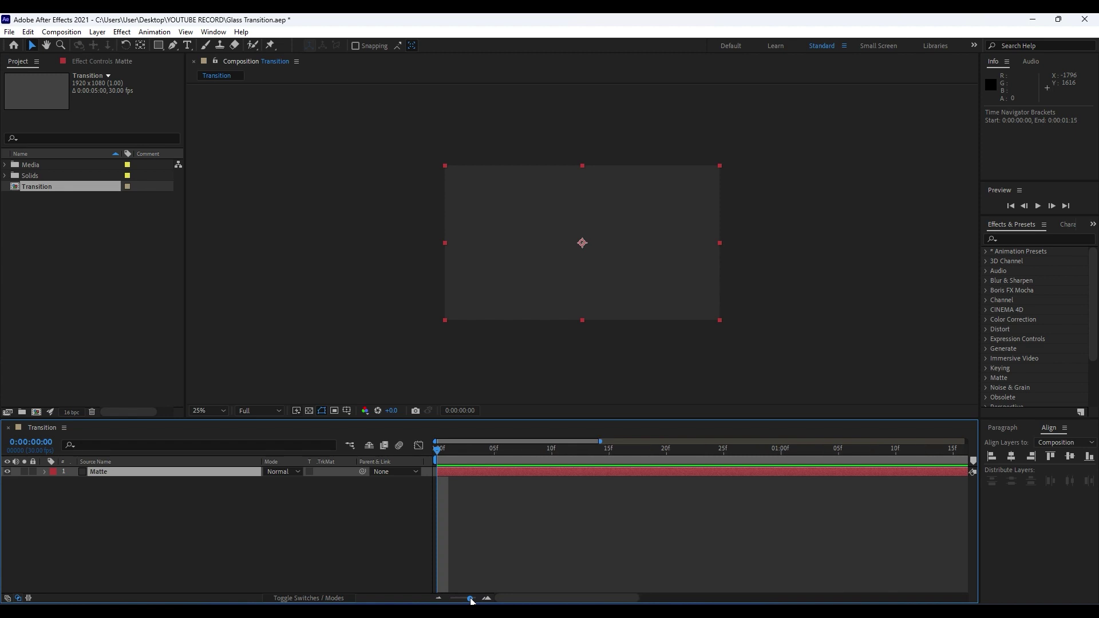
{"action": "left_click", "coordinate": [111, 474]}
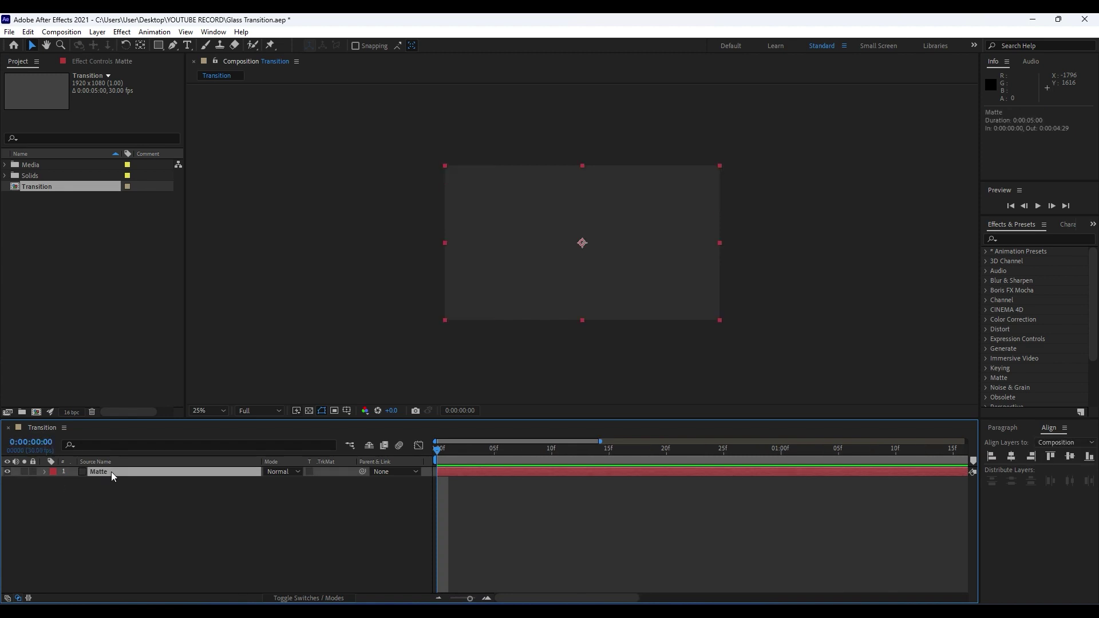
{"action": "key", "text": "s"}
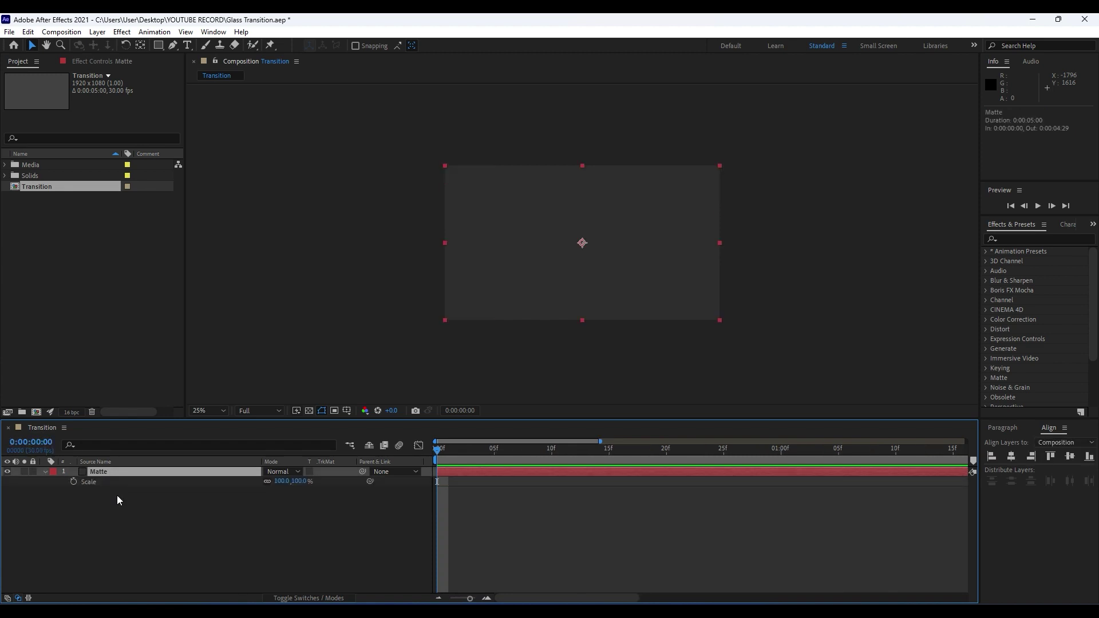
{"action": "left_click", "coordinate": [267, 482]}
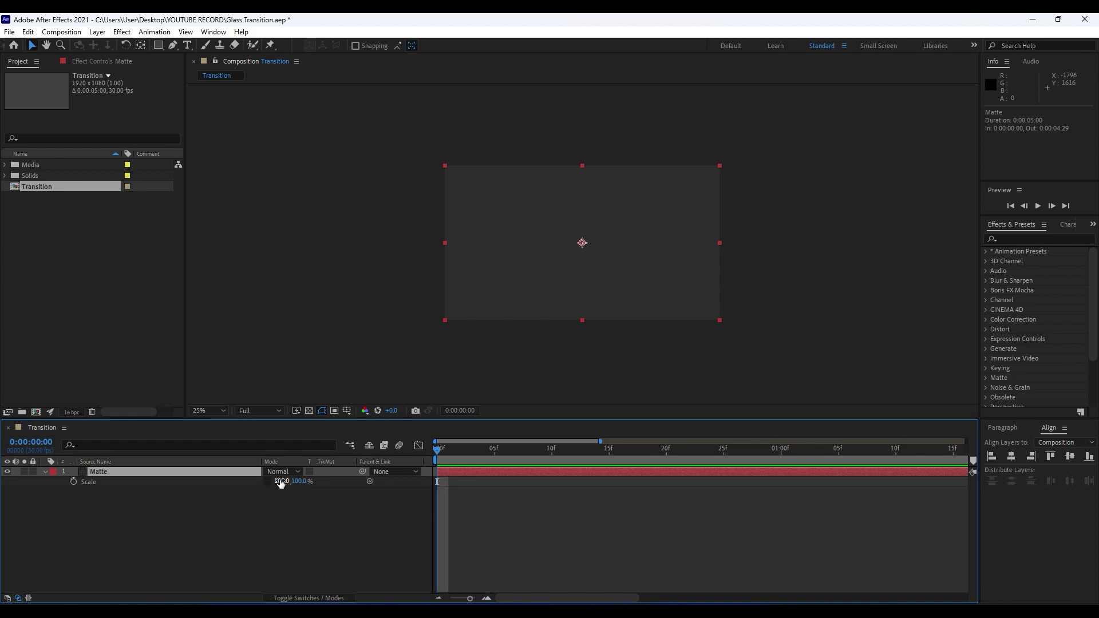
{"action": "left_click", "coordinate": [281, 482]}
{"action": "type", "text": "0"}
{"action": "left_click", "coordinate": [273, 540]}
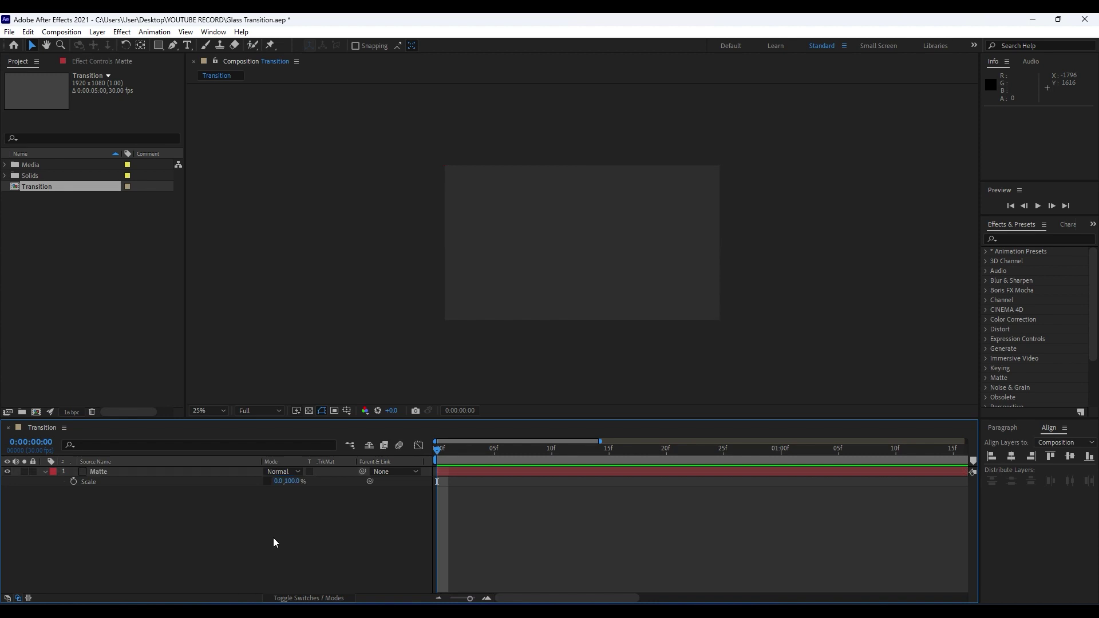
{"action": "left_click", "coordinate": [292, 481]}
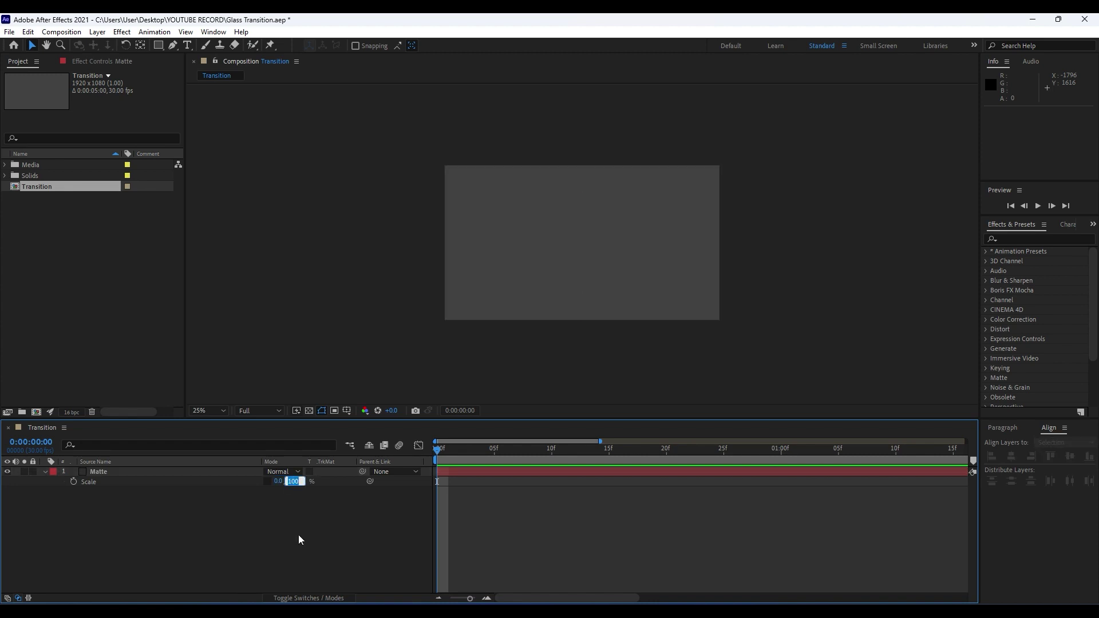
{"action": "type", "text": "220"}
{"action": "left_click", "coordinate": [297, 541]}
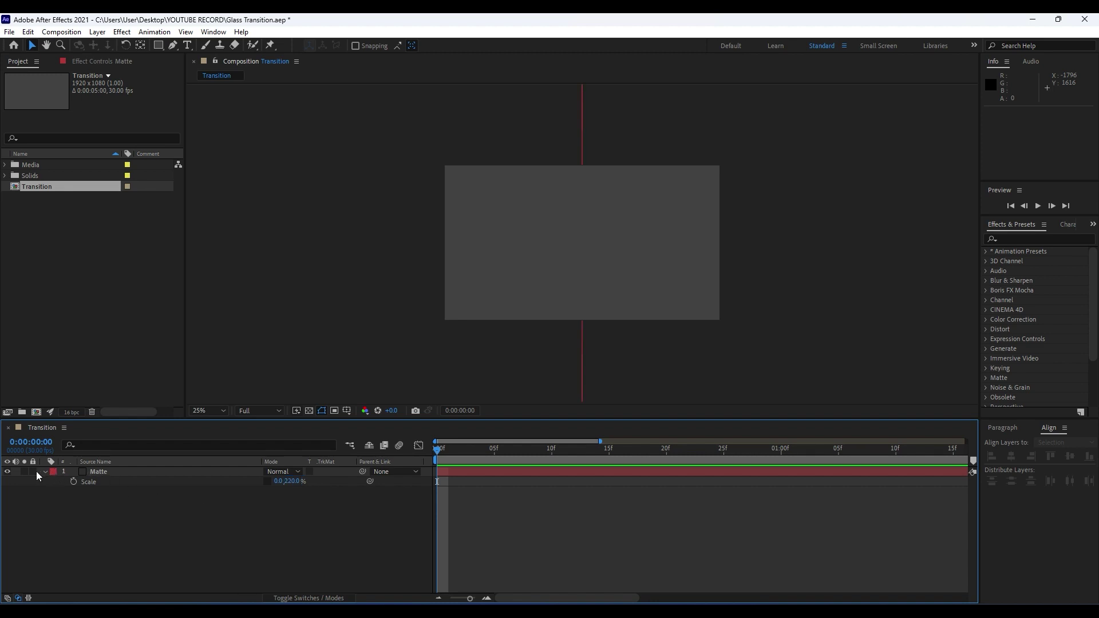
{"action": "left_click", "coordinate": [74, 483]}
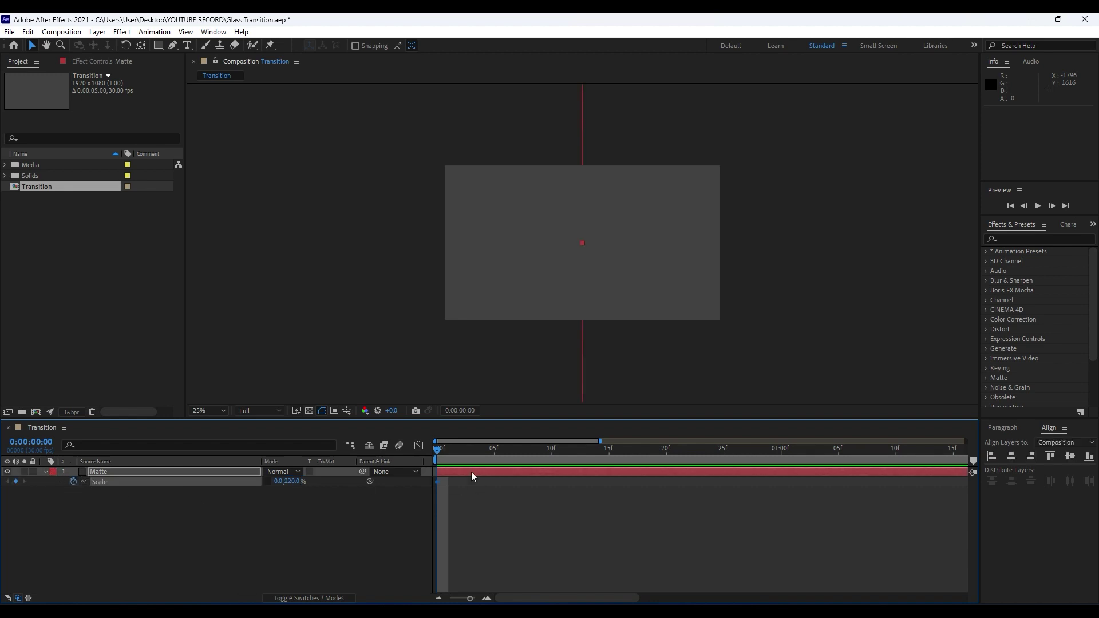
- Keyframe the Matte's width scale at 70% at 0:00:01:20
{"action": "left_click_drag", "start_coordinate": [442, 456], "coordinate": [585, 506]}
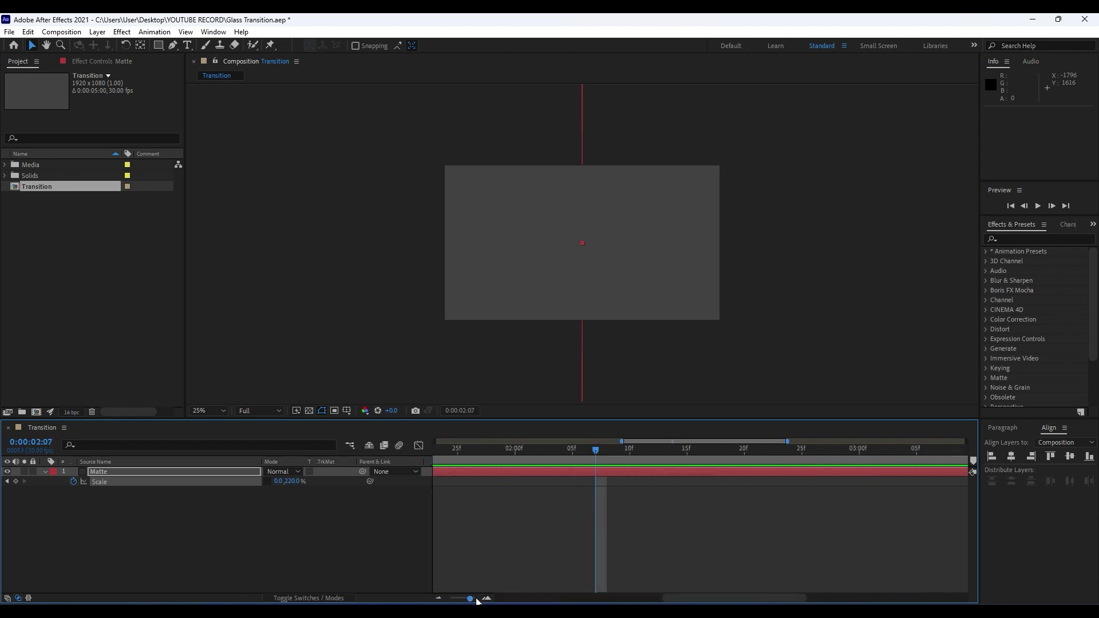
{"action": "scroll", "coordinate": [470, 596], "scroll_direction": "left", "scroll_amount": 3}
{"action": "left_click_drag", "start_coordinate": [698, 446], "coordinate": [508, 452]}
{"action": "left_click", "coordinate": [279, 482]}
{"action": "type", "text": "70"}
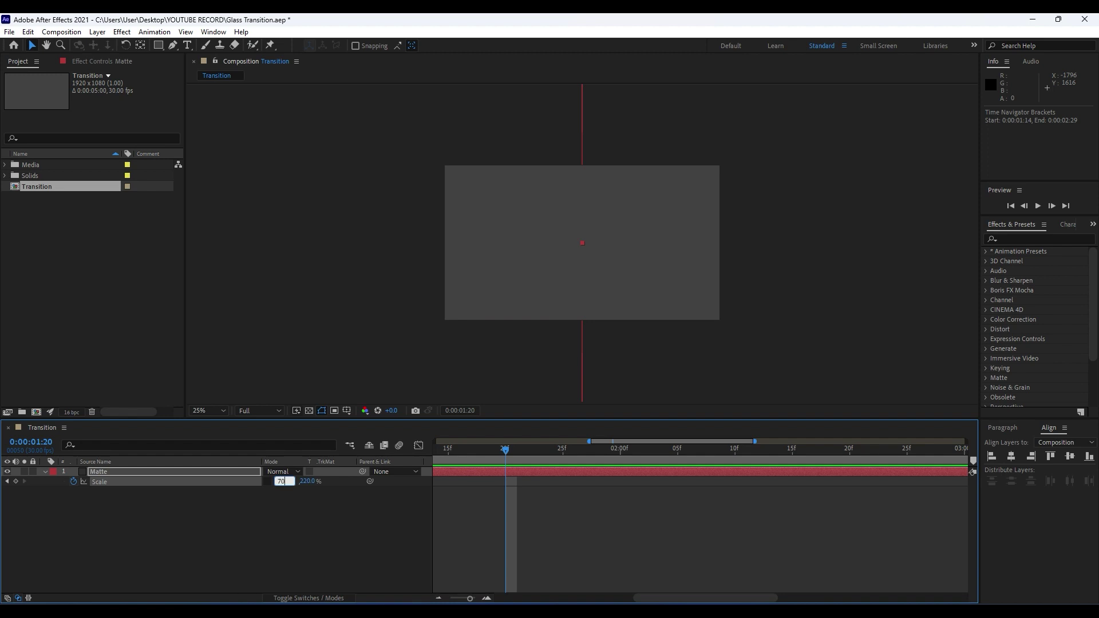
{"action": "key", "text": "Return"}
- Preview the Matte scale animation over the full 5 seconds
{"action": "key", "text": "space"}
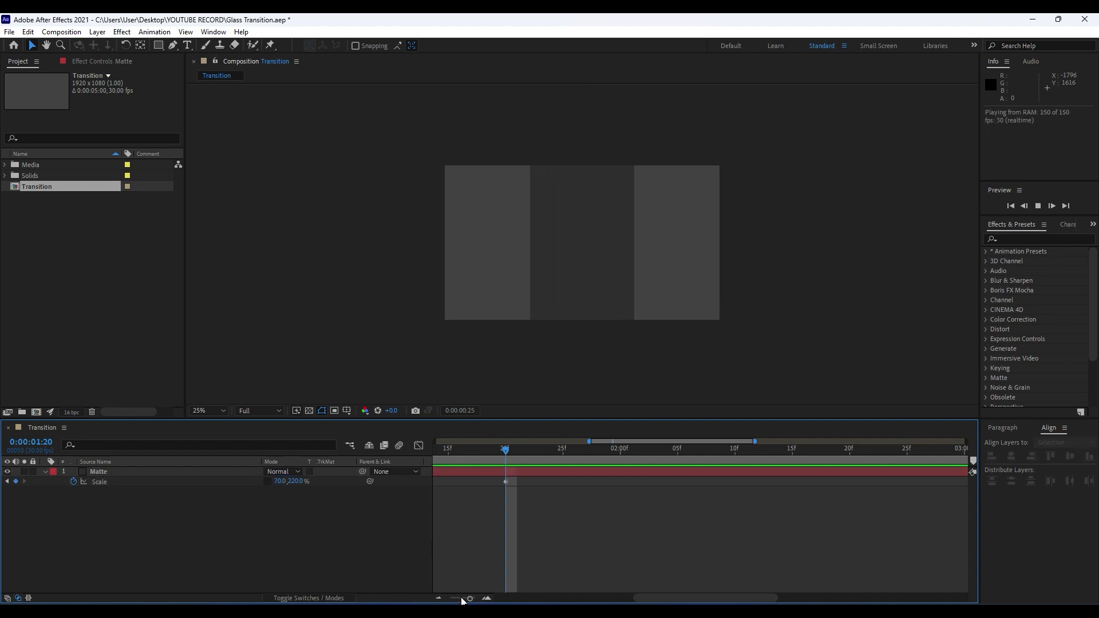
{"action": "left_click_drag", "start_coordinate": [470, 599], "coordinate": [451, 598]}
{"action": "left_click_drag", "start_coordinate": [442, 453], "coordinate": [427, 455]}
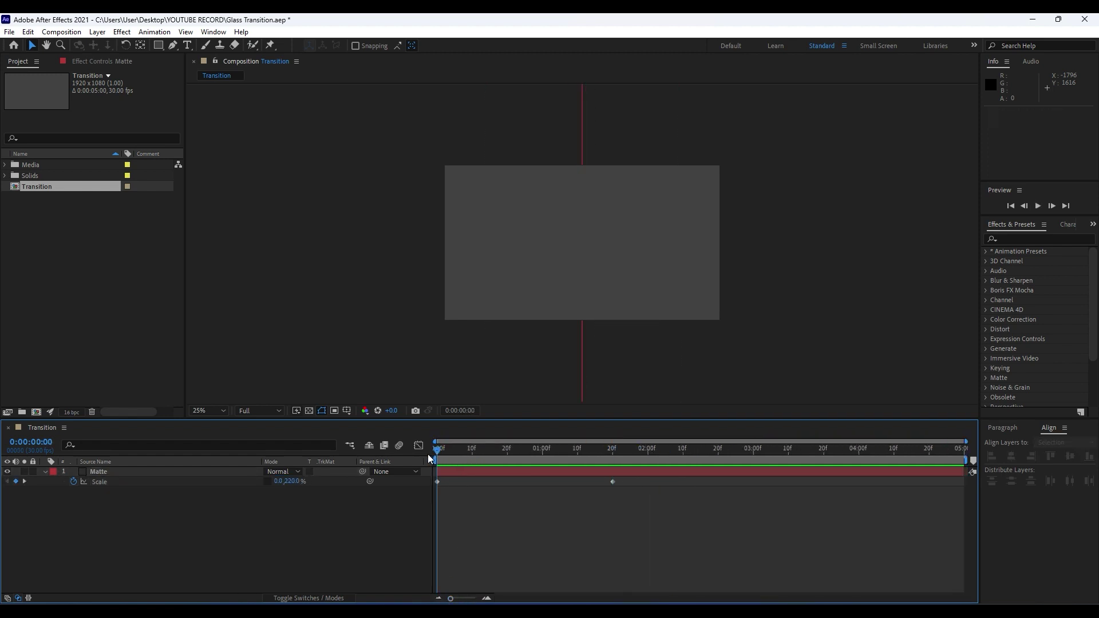
{"action": "key", "text": "space"}
{"action": "key", "text": "space"}
{"action": "left_click", "coordinate": [100, 472]}
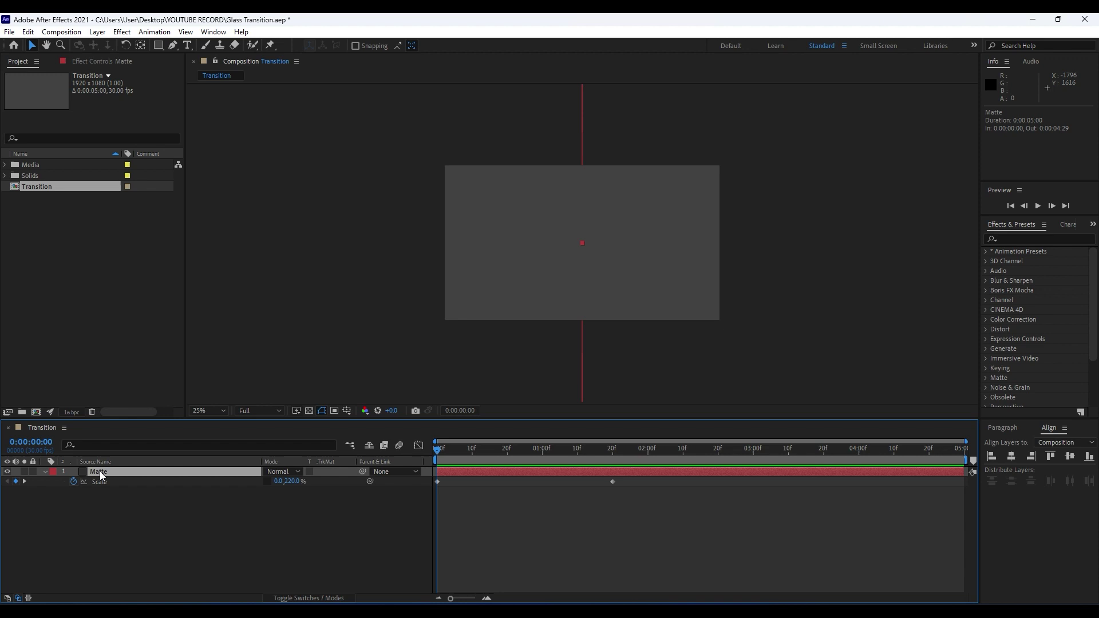
- Keyframe the Matte's rotation at -180° at frame 0
{"action": "key", "text": "shift+r"}
{"action": "left_click", "coordinate": [74, 491]}
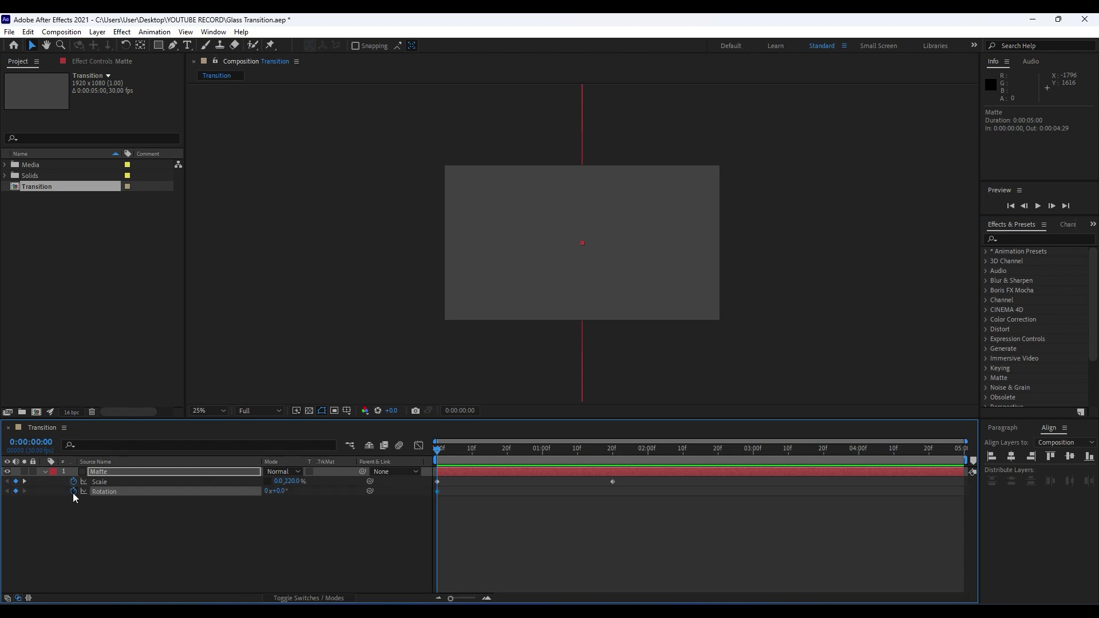
{"action": "left_click", "coordinate": [279, 492]}
{"action": "type", "text": "-180"}
{"action": "left_click", "coordinate": [263, 584]}
- Keyframe the rotation at 90° at 0:00:02:10 and ease all scale and rotation keyframes
{"action": "left_click_drag", "start_coordinate": [455, 459], "coordinate": [682, 468]}
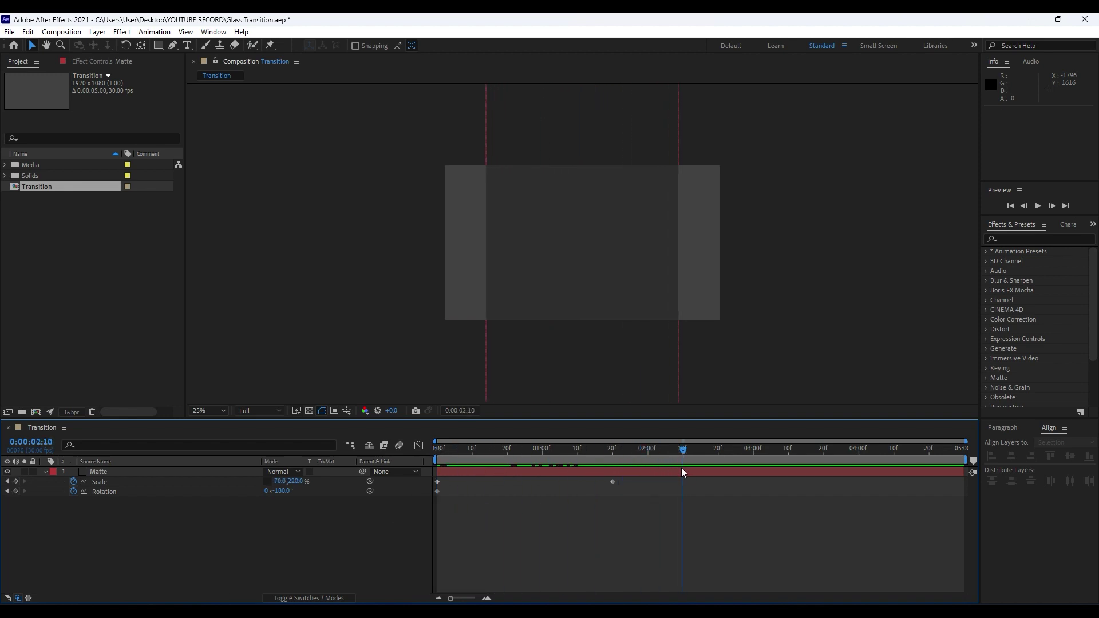
{"action": "left_click", "coordinate": [281, 491]}
{"action": "type", "text": "90"}
{"action": "left_click", "coordinate": [252, 552]}
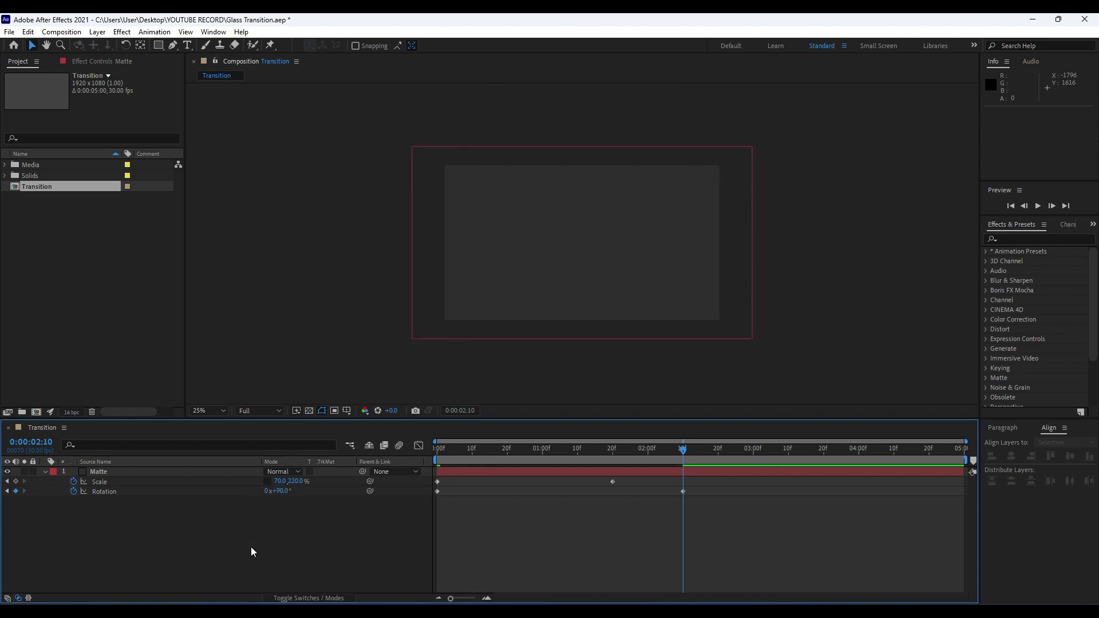
{"action": "left_click_drag", "start_coordinate": [750, 542], "coordinate": [393, 445]}
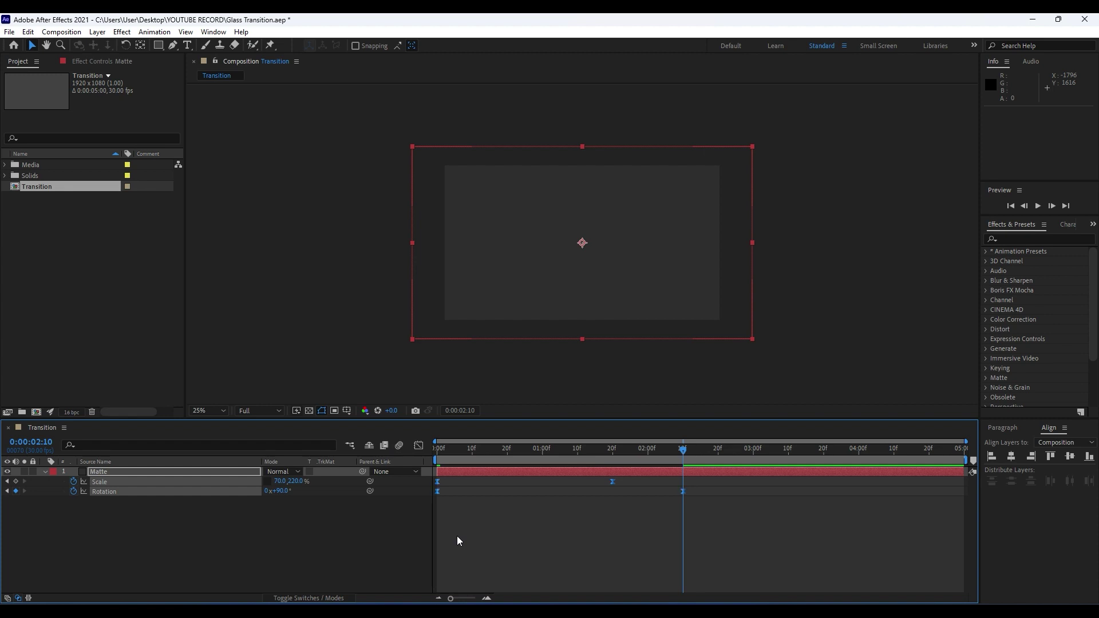
{"action": "left_click", "coordinate": [304, 540]}
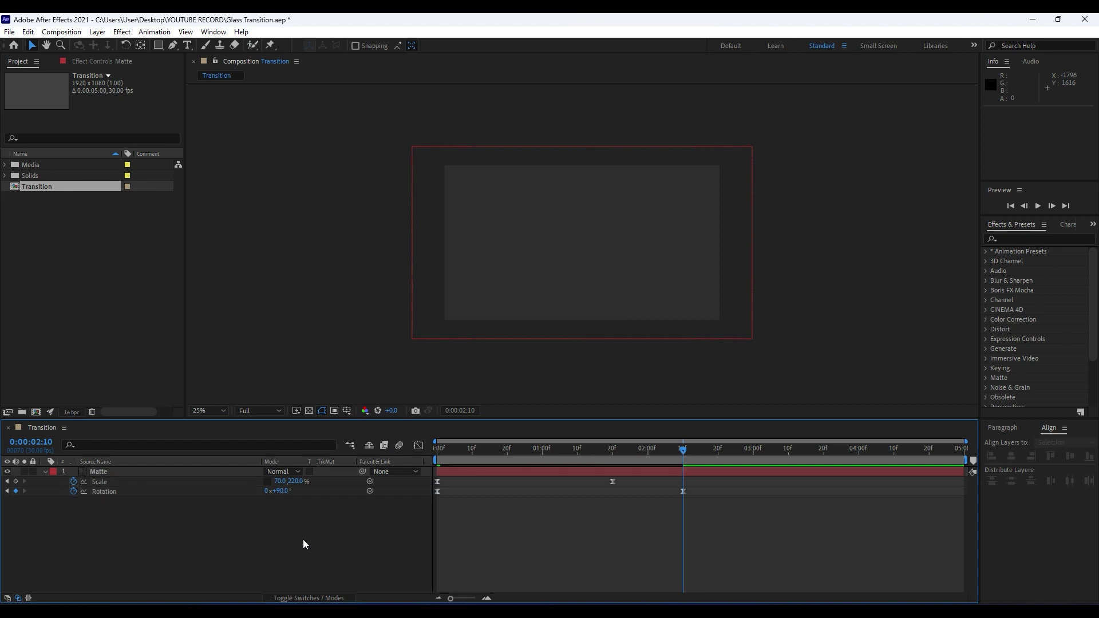
- Inspect and select the Matte keyframes on the speed curve in the Graph Editor
{"action": "left_click_drag", "start_coordinate": [716, 501], "coordinate": [407, 487]}
{"action": "left_click", "coordinate": [418, 446]}
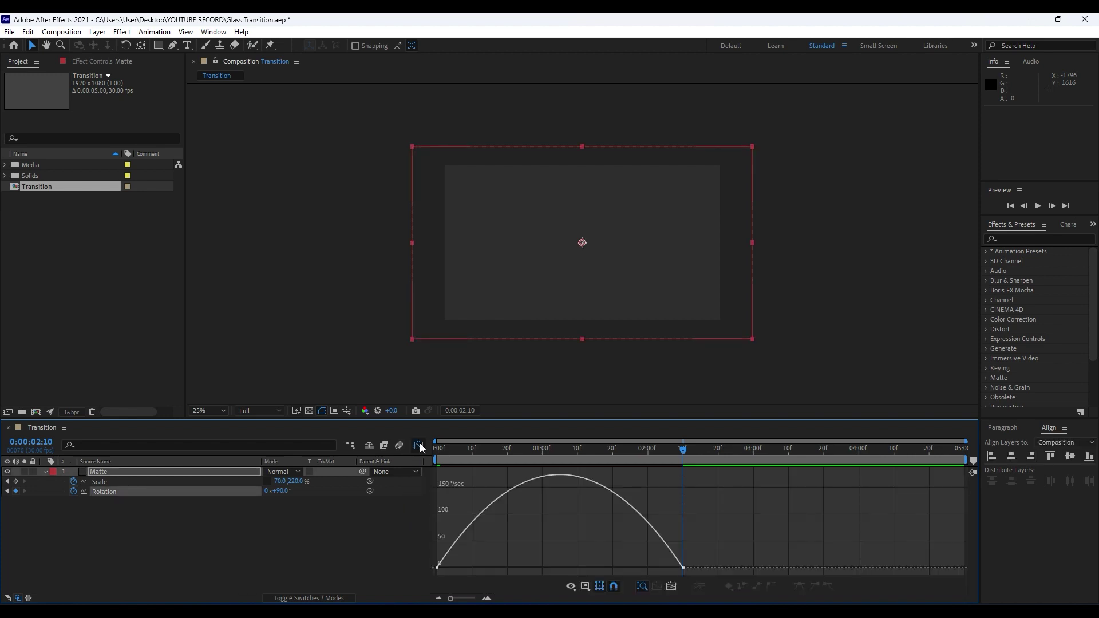
{"action": "right_click", "coordinate": [694, 514]}
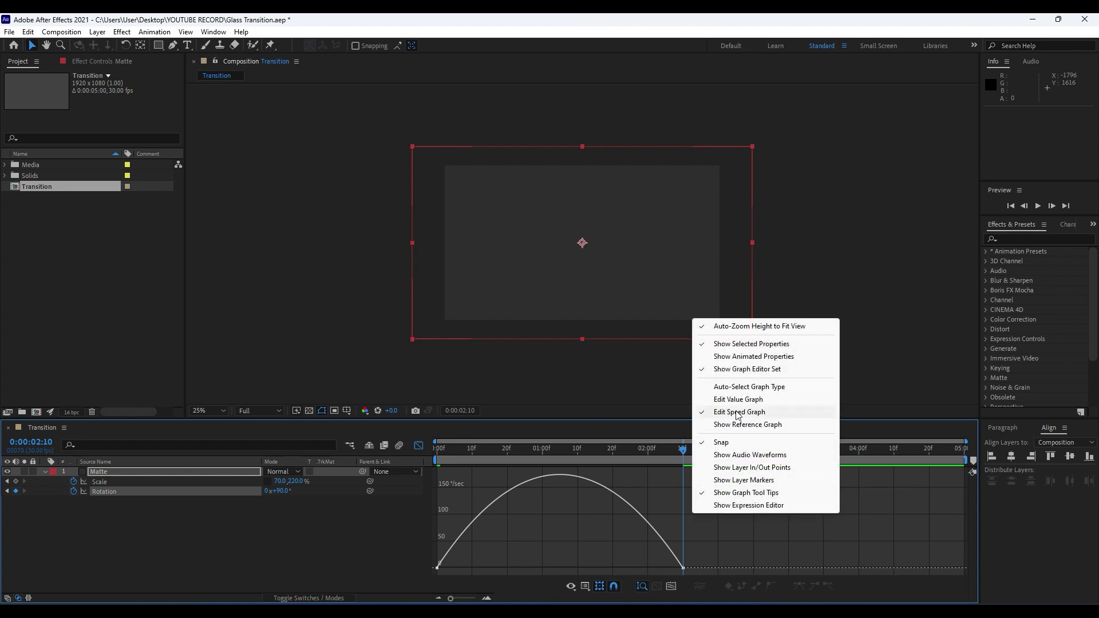
{"action": "left_click", "coordinate": [704, 564]}
{"action": "left_click_drag", "start_coordinate": [739, 519], "coordinate": [525, 571]}
- Return to layer bars and preview the Matte's scale and rotation animation
{"action": "left_click", "coordinate": [420, 446]}
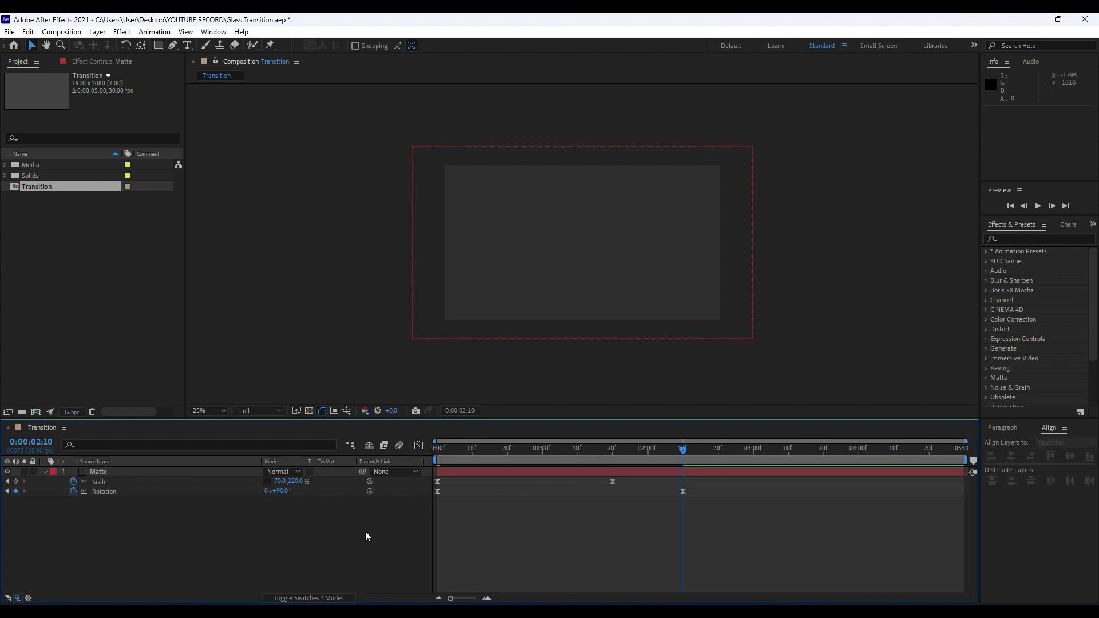
{"action": "key", "text": "space"}
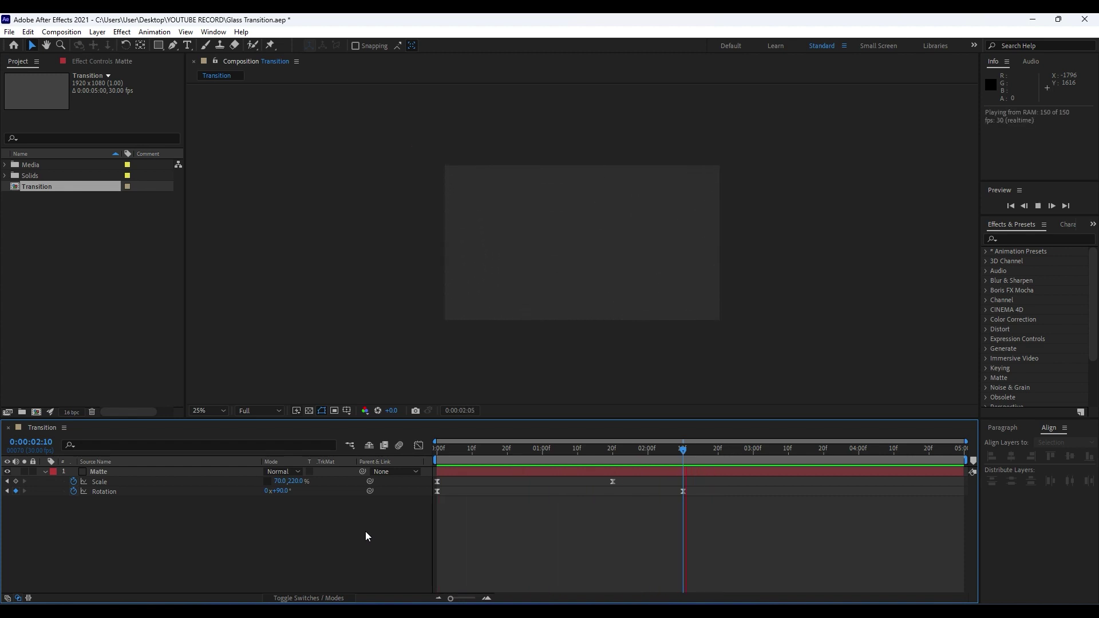
{"action": "key", "text": "space"}
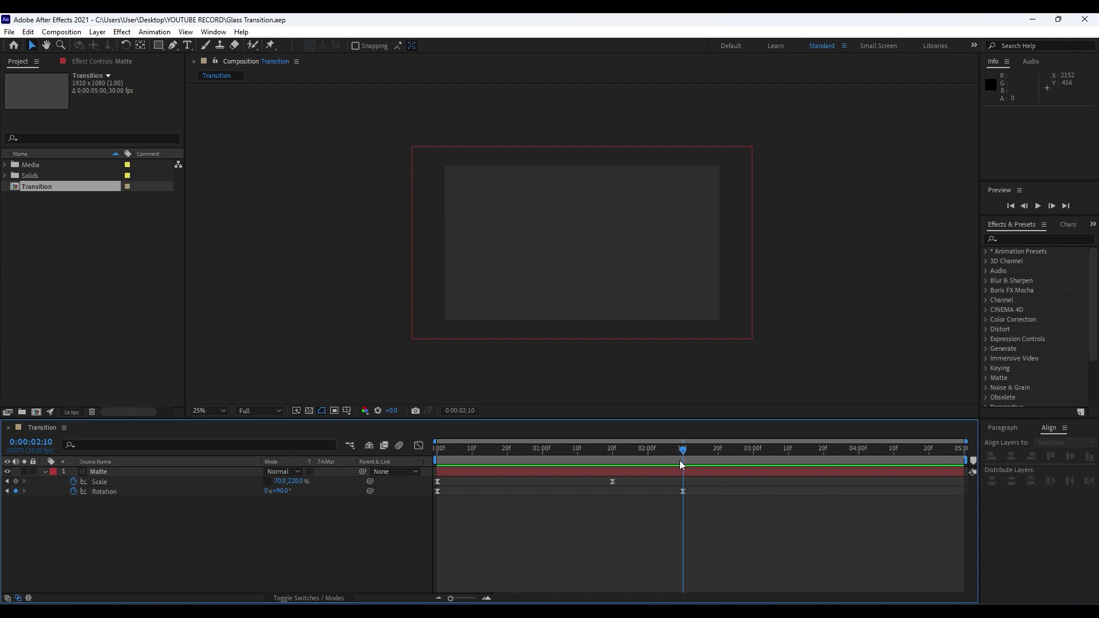
- Add the Media 01 footage to the Transition comp below the Matte layer
{"action": "left_click", "coordinate": [45, 472]}
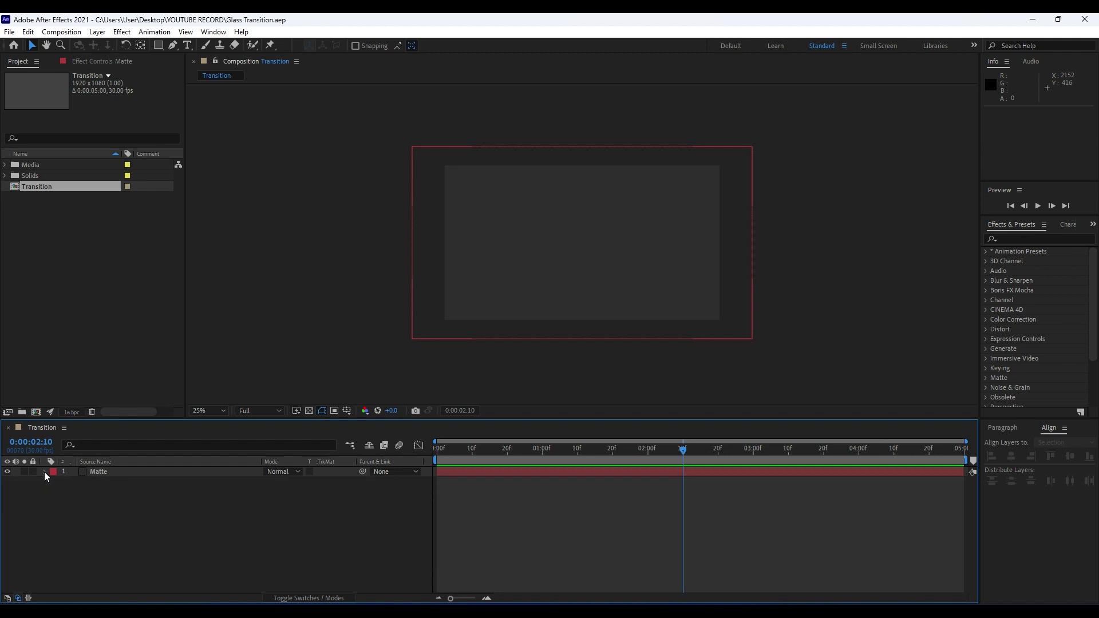
{"action": "left_click", "coordinate": [6, 164]}
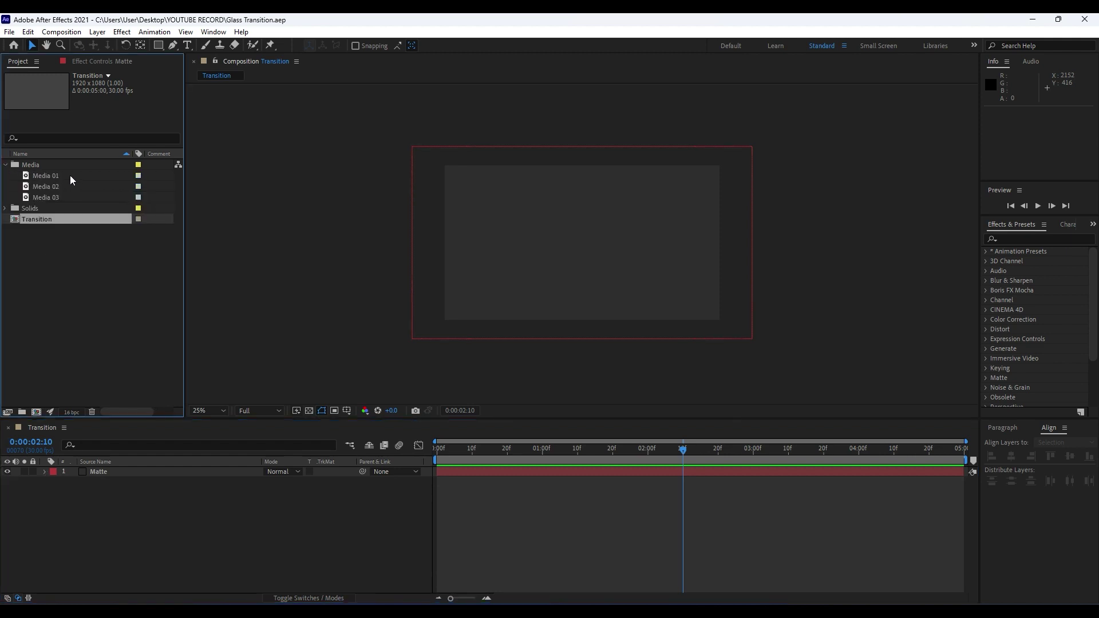
{"action": "left_click", "coordinate": [46, 177]}
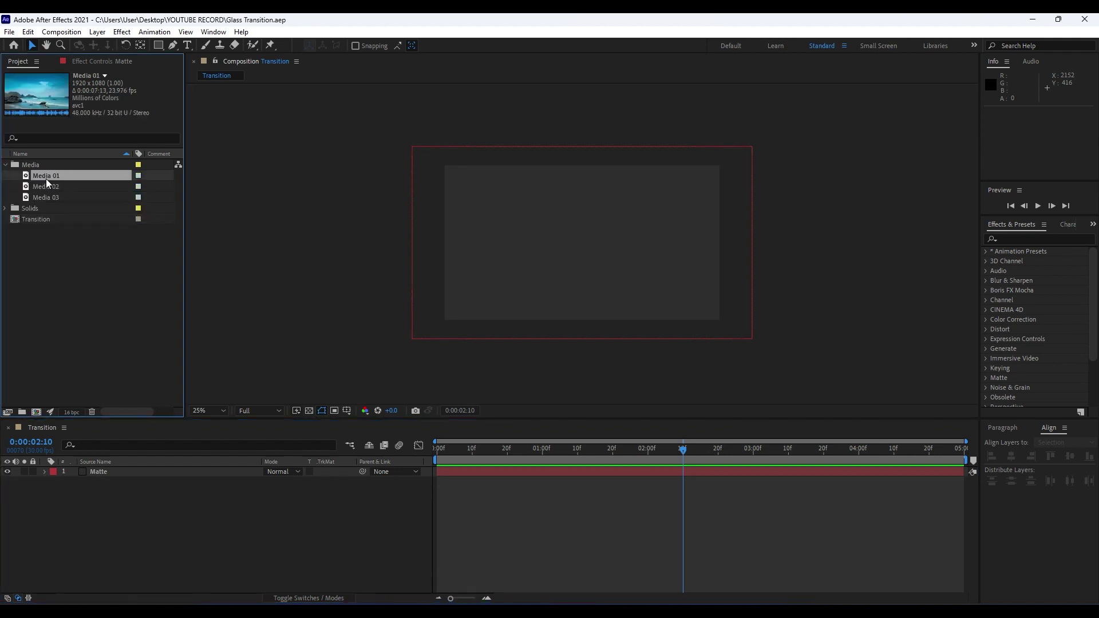
{"action": "left_click_drag", "start_coordinate": [46, 177], "coordinate": [137, 542]}
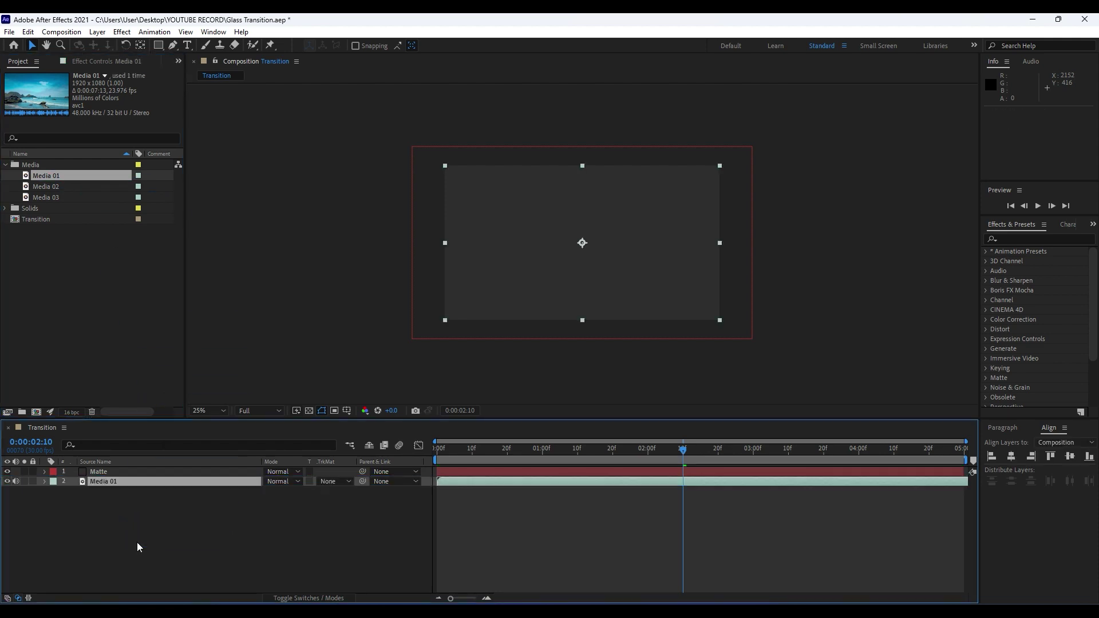
{"action": "left_click_drag", "start_coordinate": [476, 464], "coordinate": [421, 465]}
- Set Media 01's track matte to Alpha Matte "Matte" and preview the result
{"action": "left_click", "coordinate": [337, 482]}
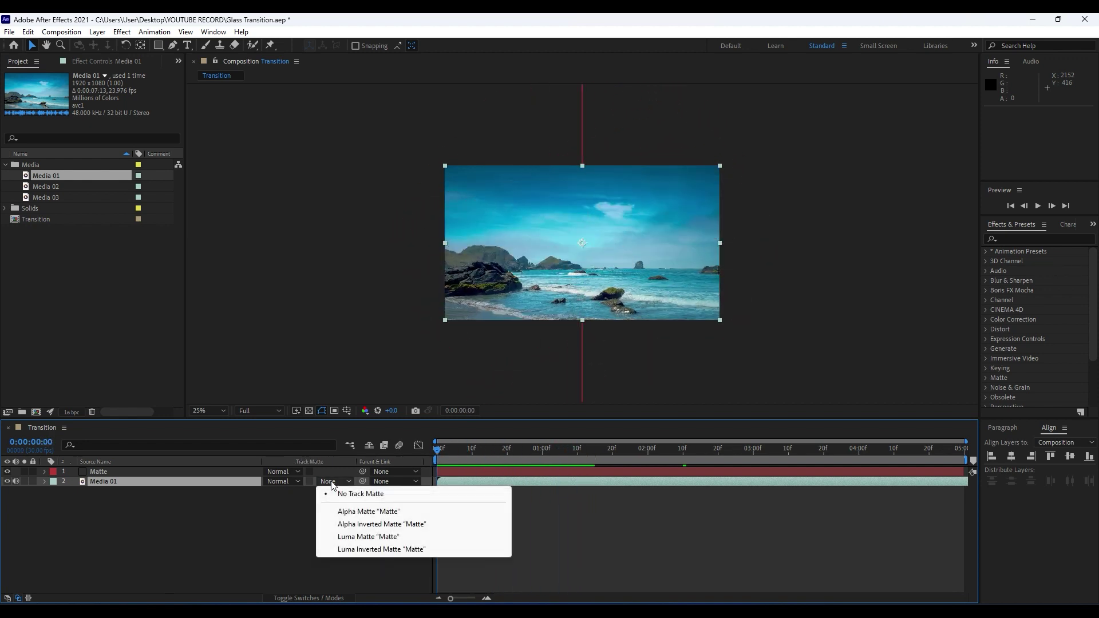
{"action": "left_click", "coordinate": [377, 513]}
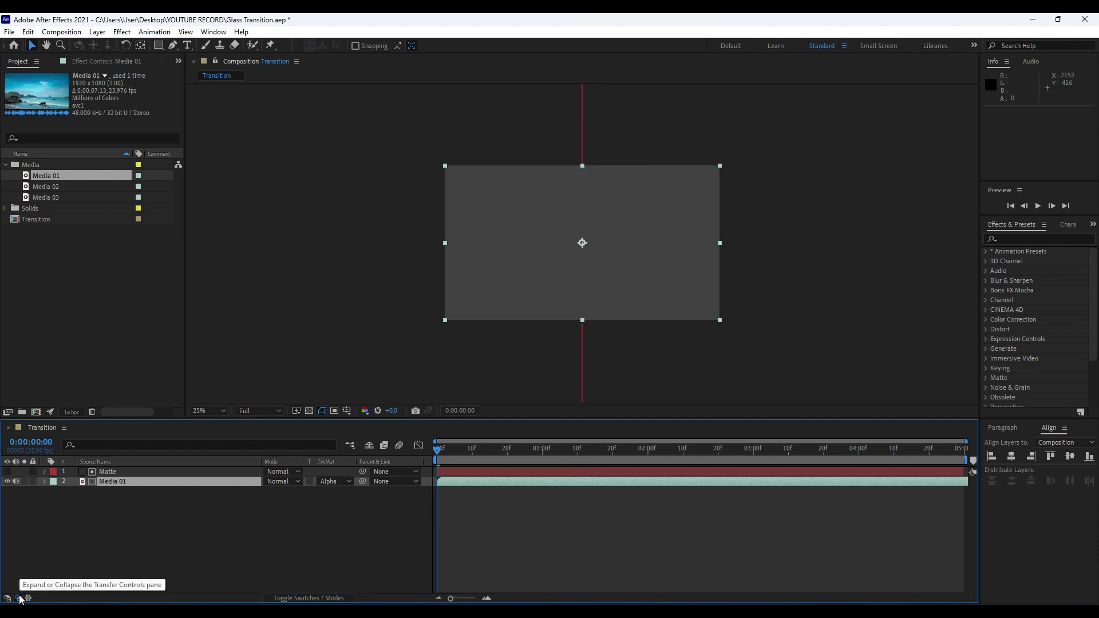
{"action": "left_click", "coordinate": [253, 573]}
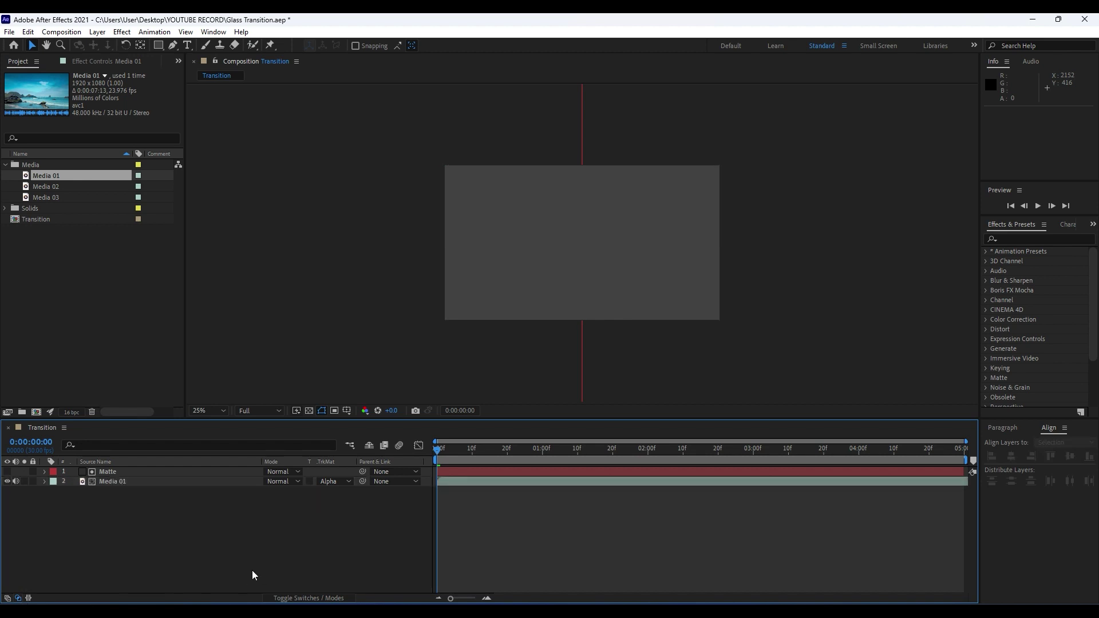
{"action": "key", "text": "space"}
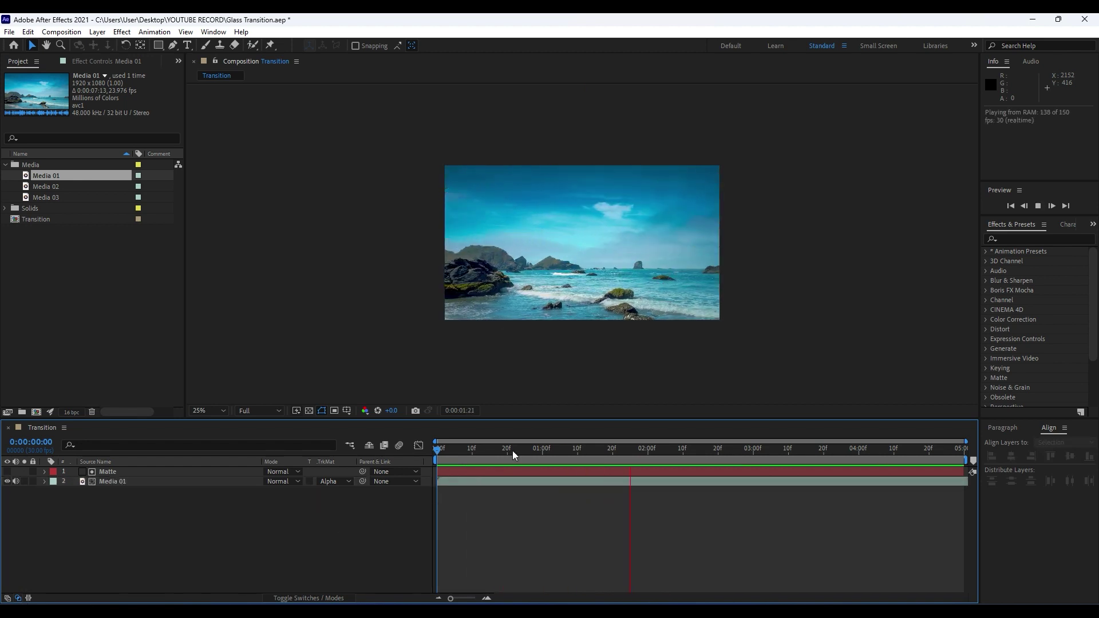
{"action": "left_click_drag", "start_coordinate": [513, 451], "coordinate": [584, 442]}
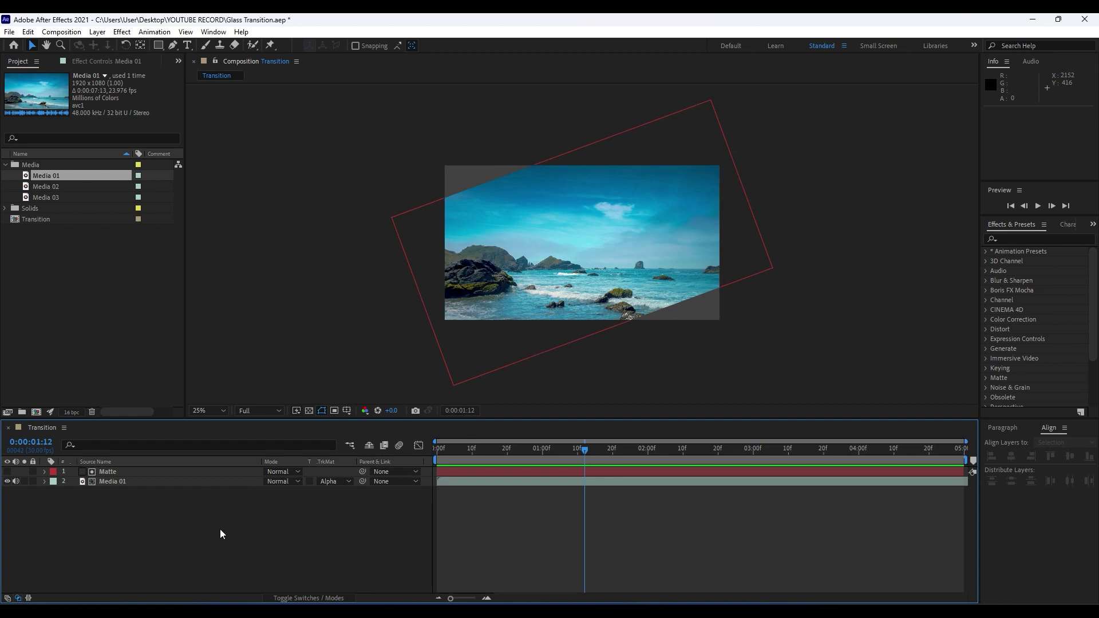
{"action": "left_click_drag", "start_coordinate": [224, 530], "coordinate": [80, 461]}
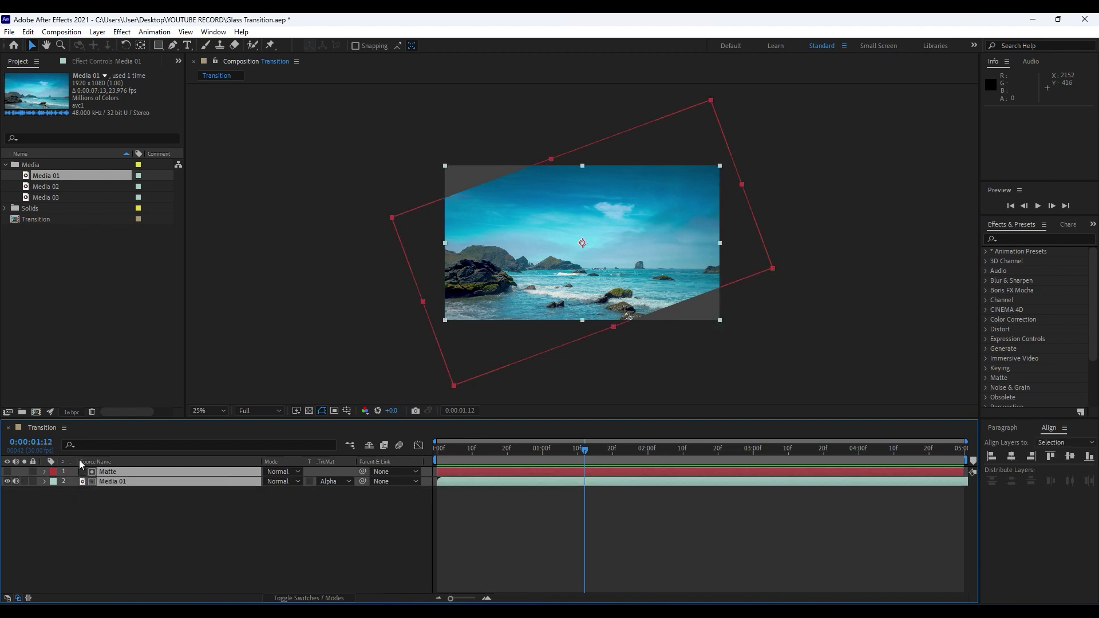
- Pre-compose the selected Matte and Media 01 layers as 'Media 01 + Elements'
{"action": "right_click", "coordinate": [117, 478]}
{"action": "left_click", "coordinate": [185, 414]}
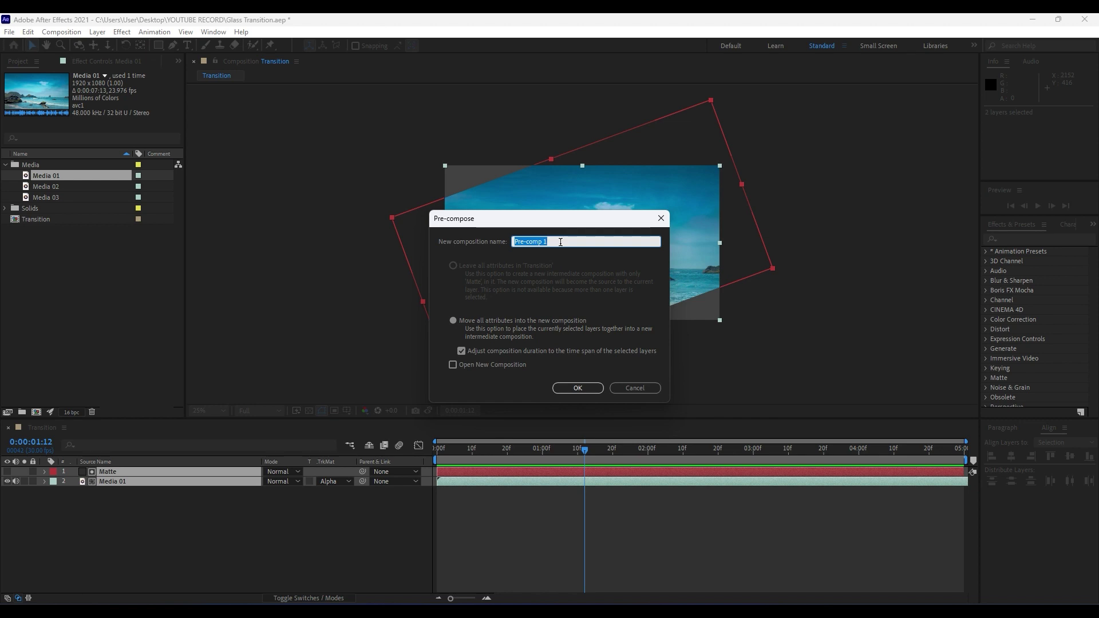
{"action": "type", "text": "Media 01 + Elements"}
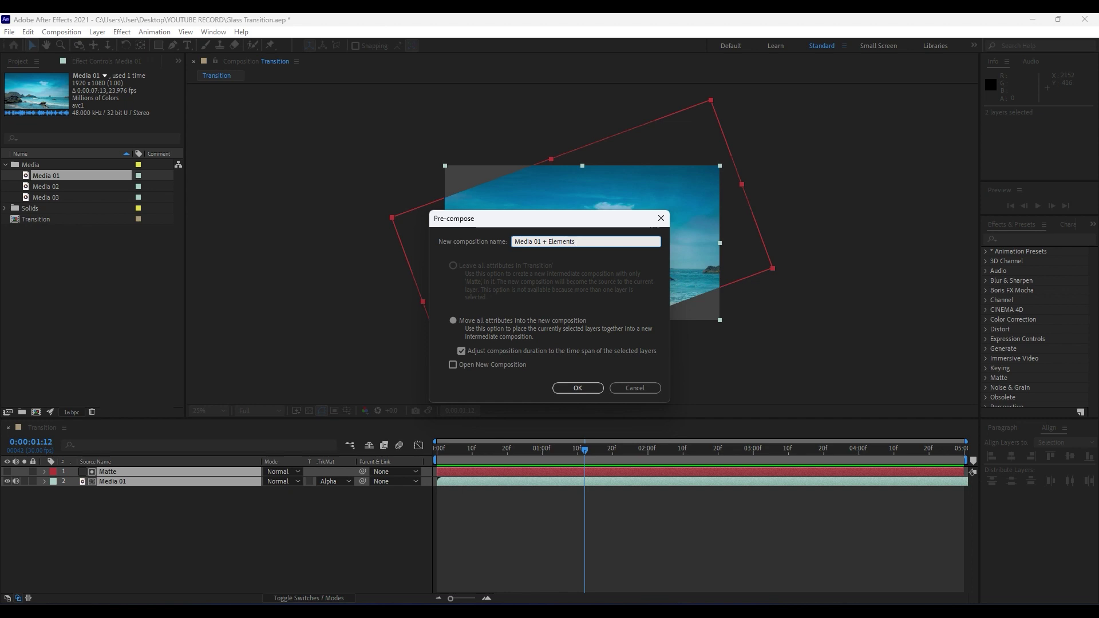
{"action": "key", "text": "Return"}
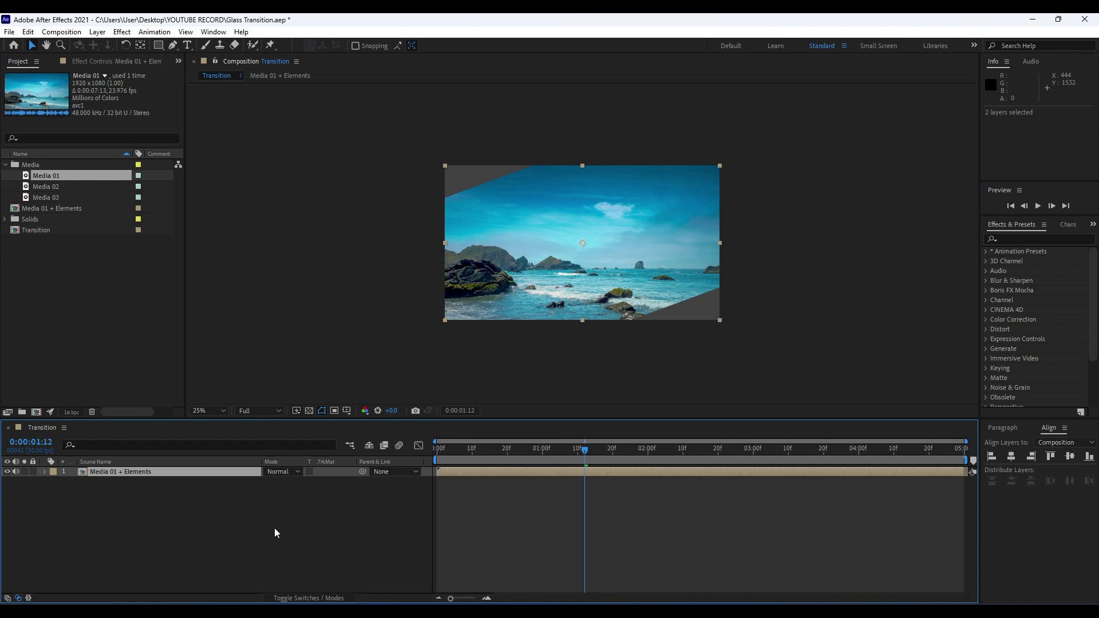
- Duplicate the Media 01 + Elements layer via Edit > Duplicate
{"action": "left_click", "coordinate": [161, 537]}
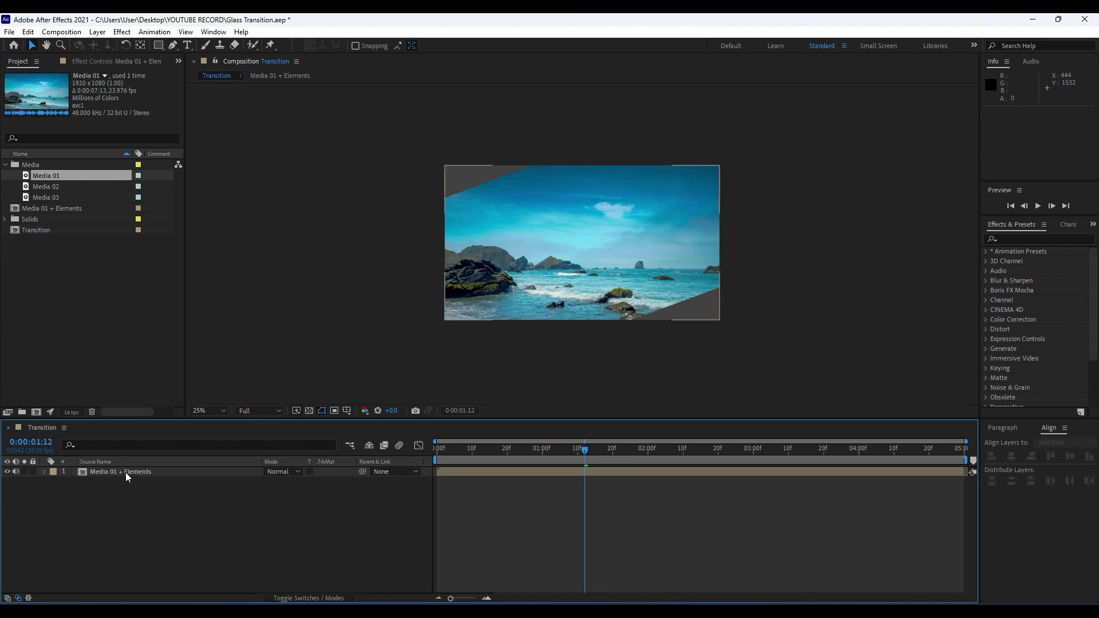
{"action": "left_click", "coordinate": [125, 471]}
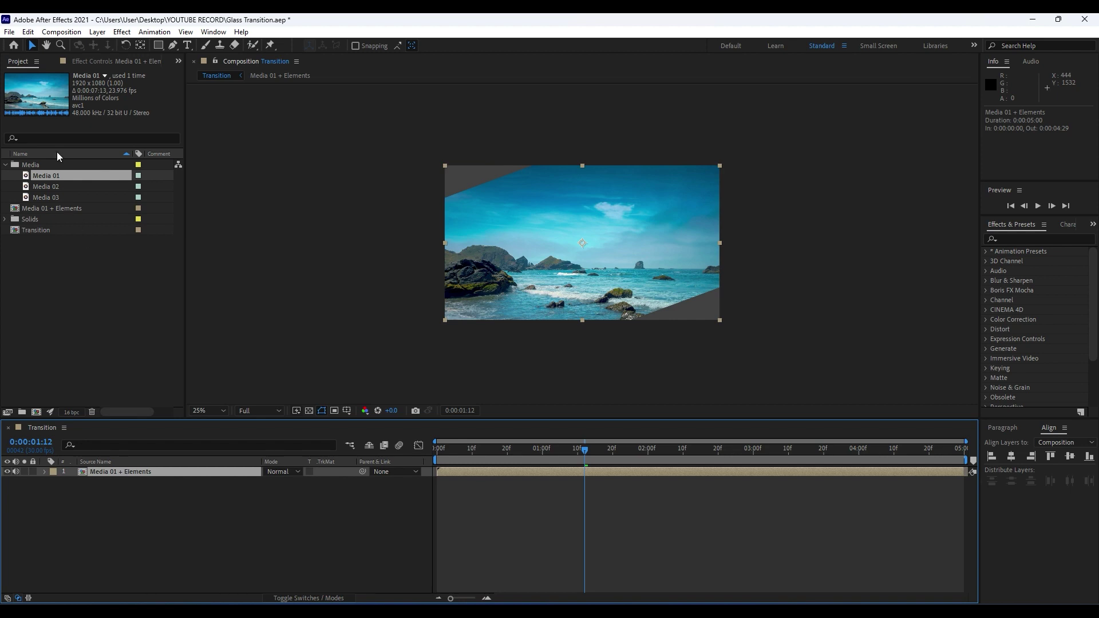
{"action": "left_click", "coordinate": [28, 32]}
{"action": "left_click", "coordinate": [98, 178]}
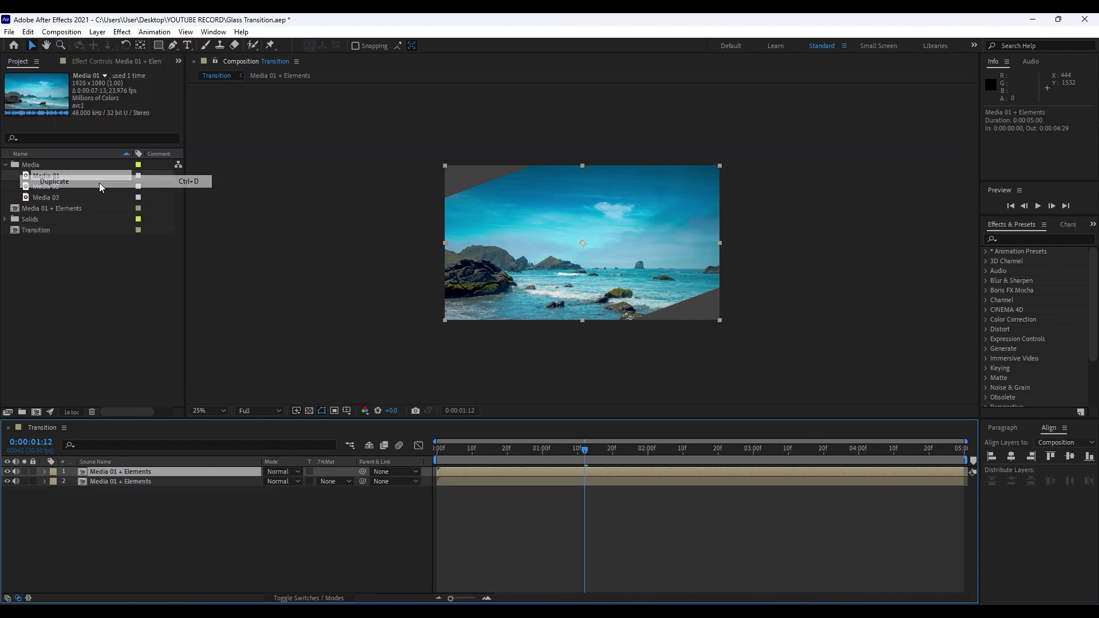
- Scale the lower pre-comp copy to 115% and preview the transition
{"action": "left_click", "coordinate": [132, 482]}
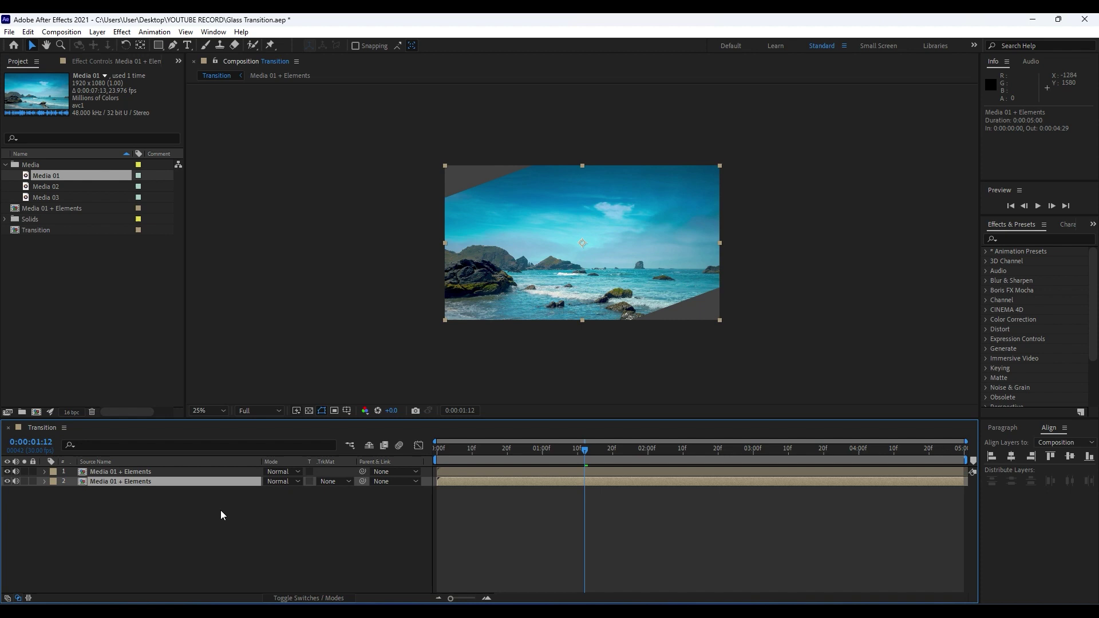
{"action": "key", "text": "s"}
{"action": "left_click", "coordinate": [281, 493]}
{"action": "type", "text": "115"}
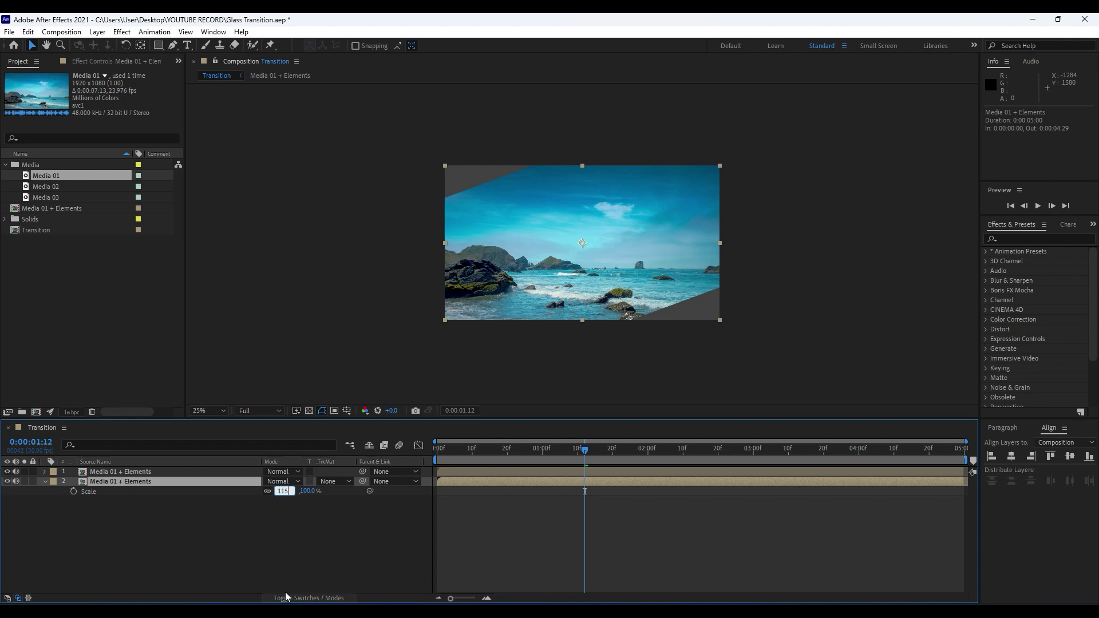
{"action": "left_click", "coordinate": [279, 558]}
{"action": "key", "text": "space"}
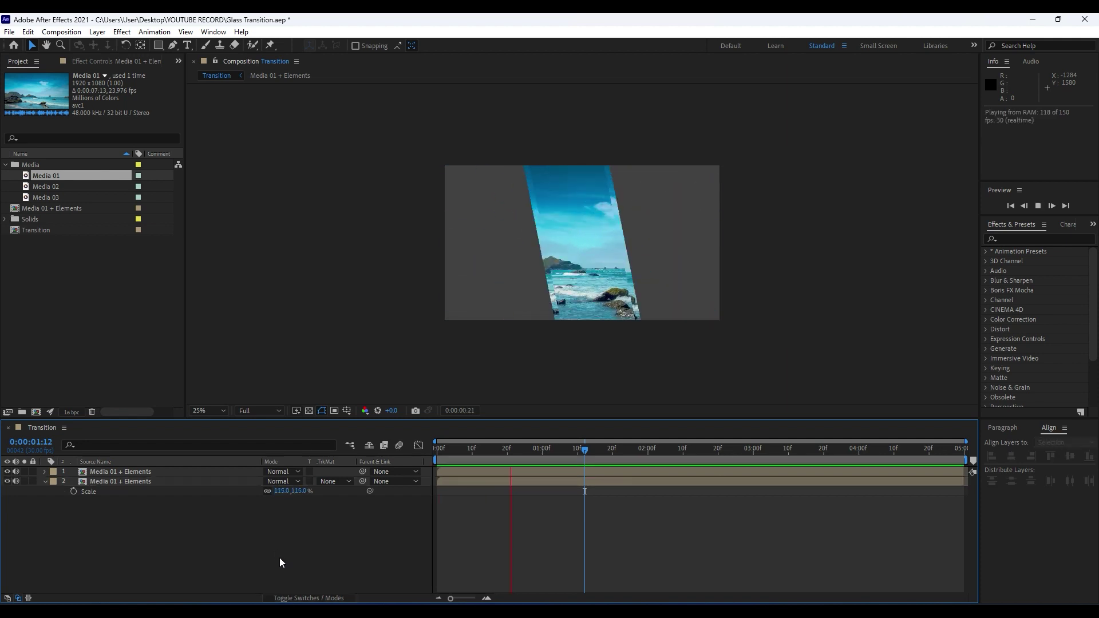
{"action": "left_click", "coordinate": [479, 452]}
{"action": "left_click_drag", "start_coordinate": [479, 453], "coordinate": [528, 453]}
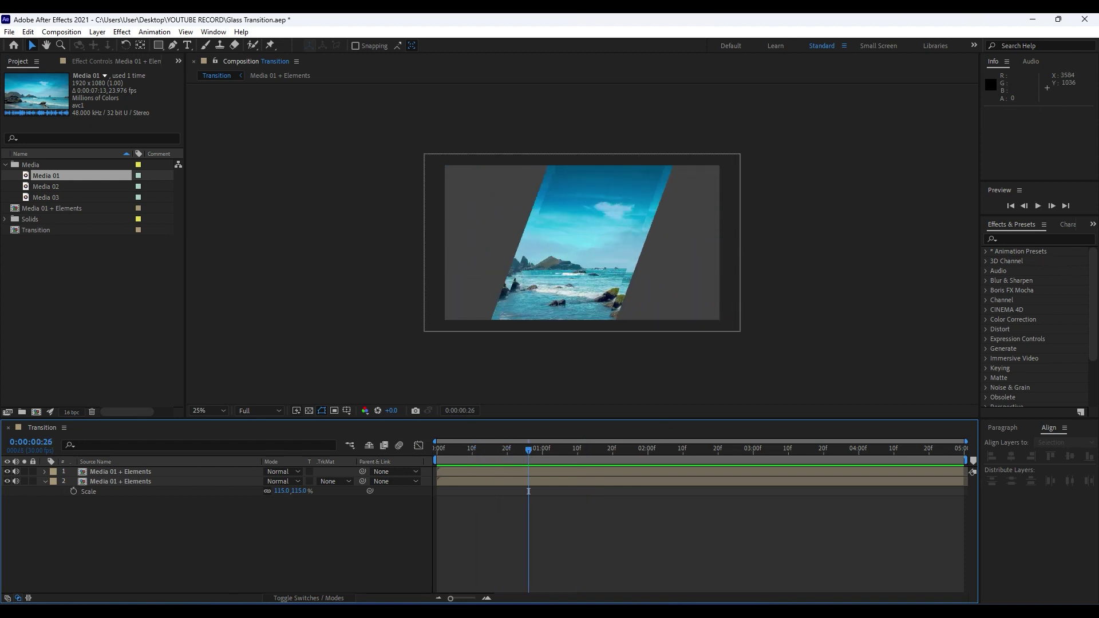
- Apply Gaussian Blur with Blurriness 10 to the lower 115%-scaled copy
{"action": "left_click", "coordinate": [1054, 238]}
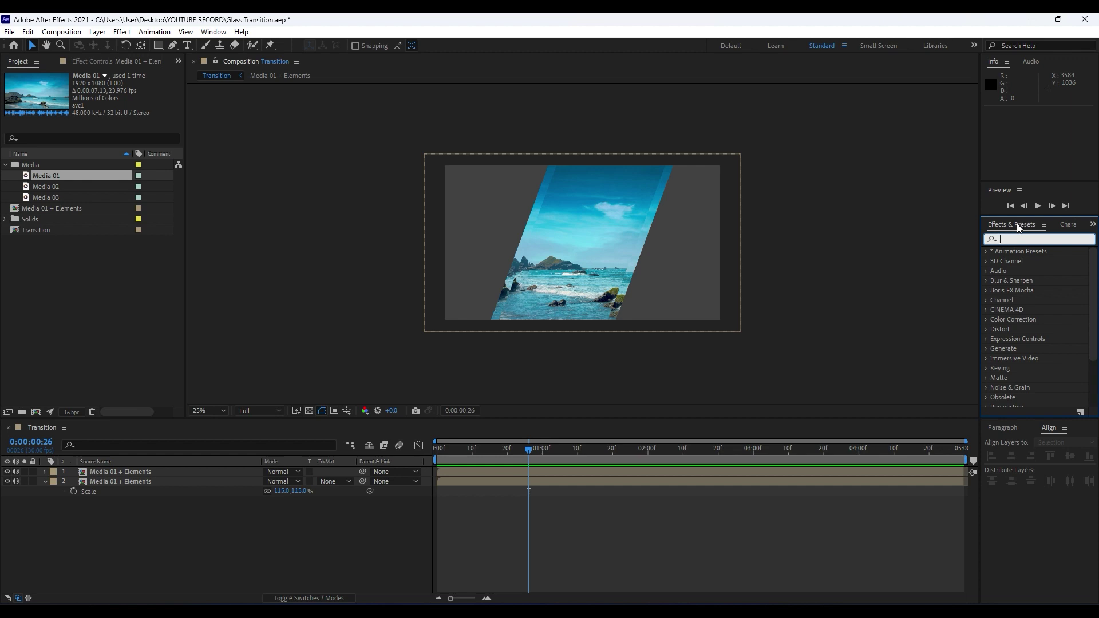
{"action": "left_click", "coordinate": [213, 32]}
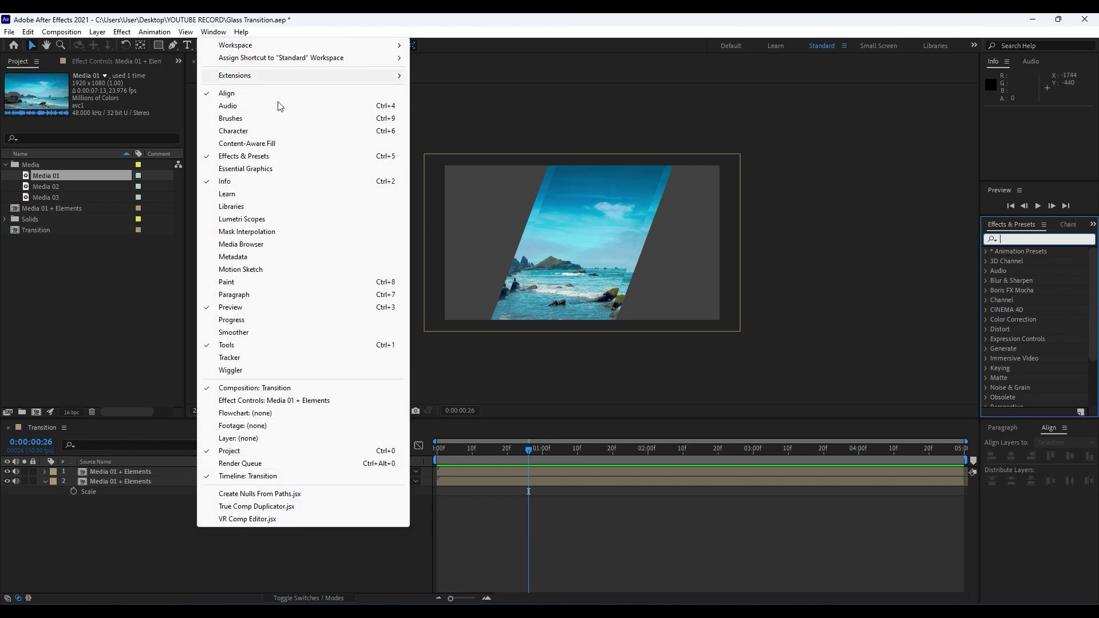
{"action": "left_click", "coordinate": [1042, 237]}
{"action": "type", "text": "gauss"}
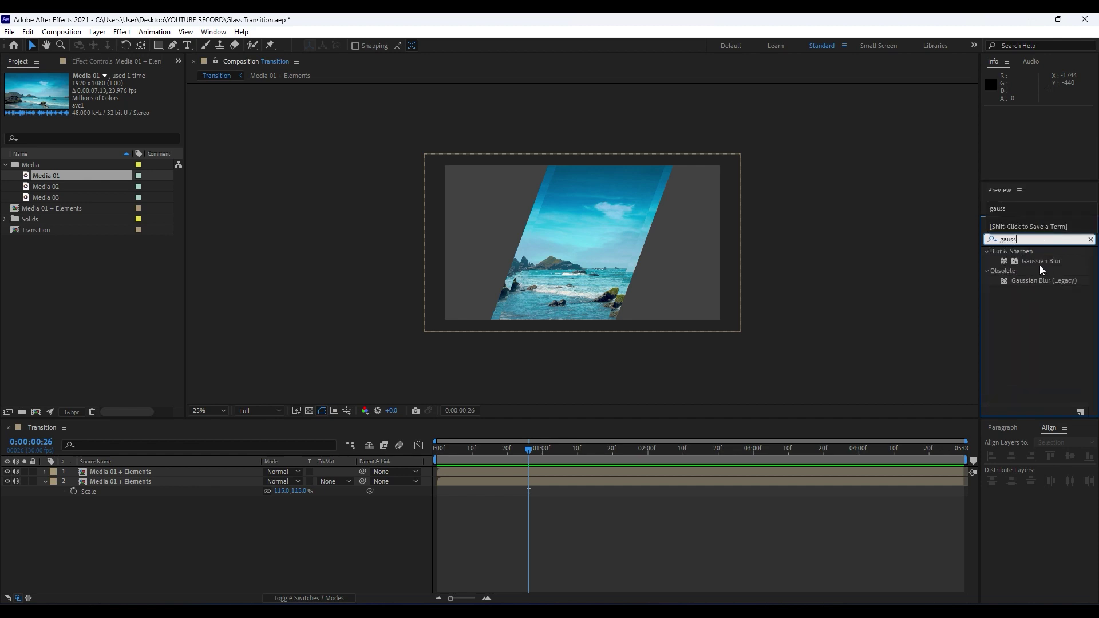
{"action": "left_click_drag", "start_coordinate": [1041, 262], "coordinate": [131, 479]}
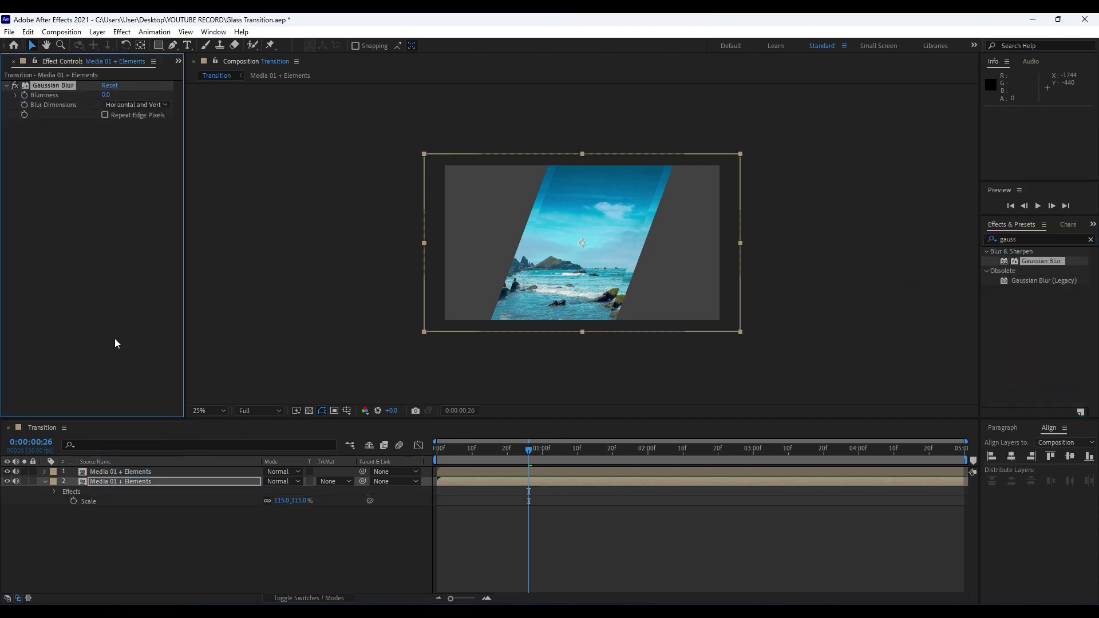
{"action": "left_click", "coordinate": [107, 95]}
{"action": "key", "text": "Return"}
- Zoom the composition view to 50% and search the effects for 'trito'
{"action": "key", "text": "period"}
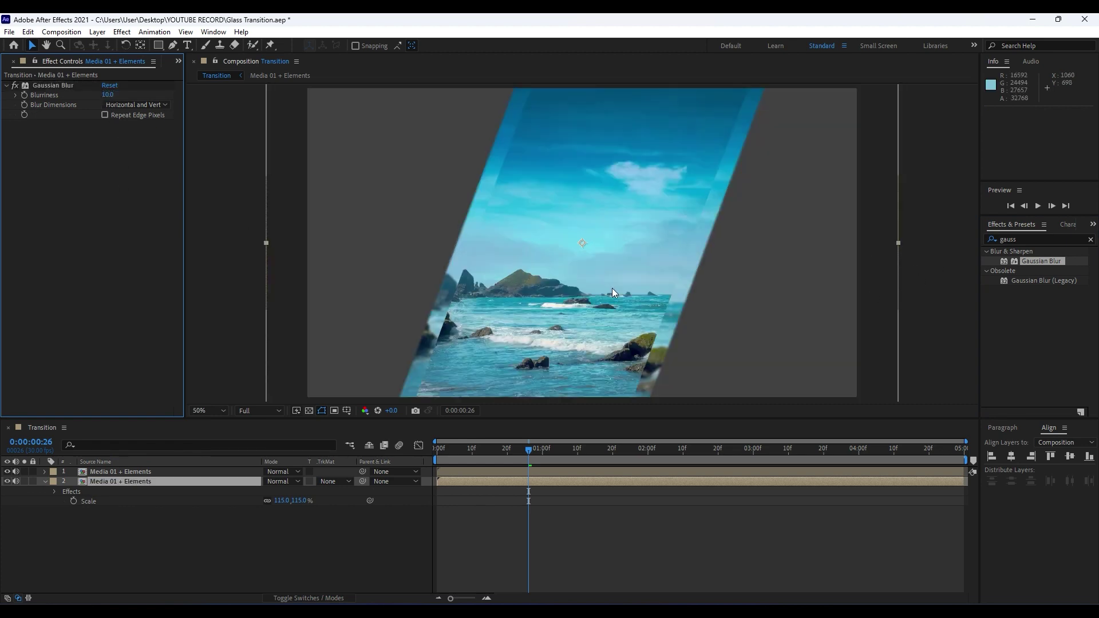
{"action": "left_click", "coordinate": [1027, 240]}
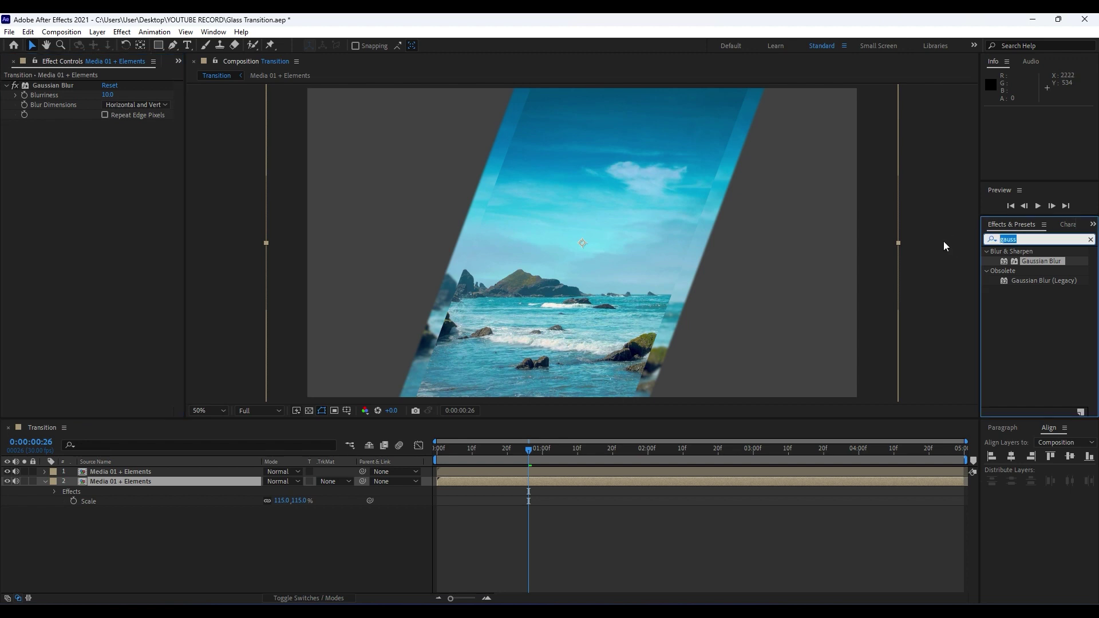
{"action": "type", "text": "trito"}
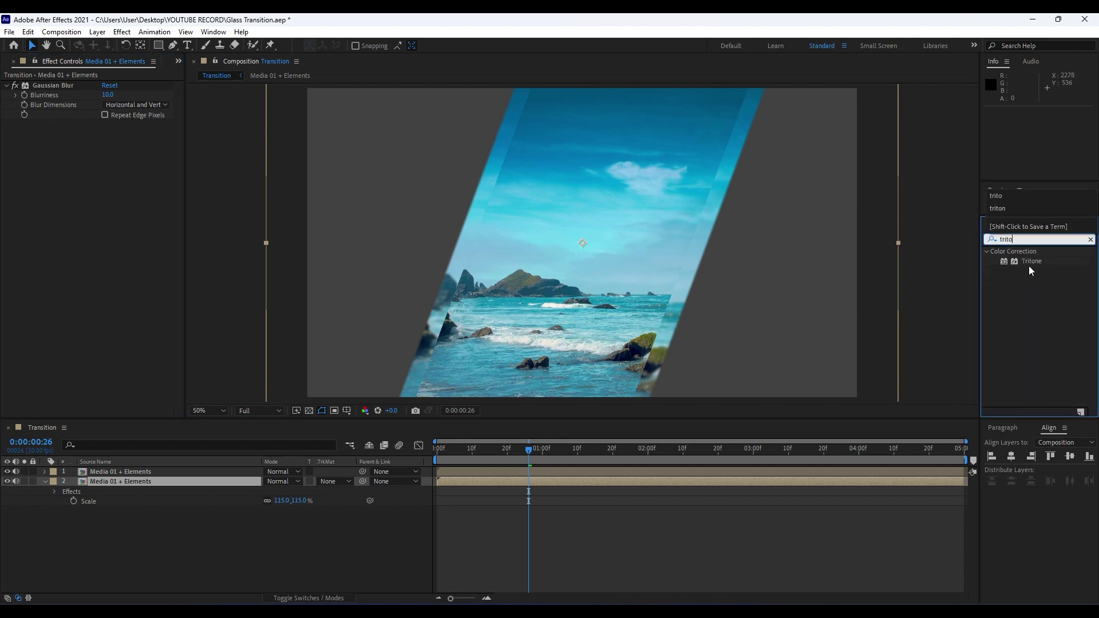
- Apply Tritone to the lower copy with its Midtones set to cyan 00AFBA
{"action": "left_click_drag", "start_coordinate": [1030, 264], "coordinate": [104, 217]}
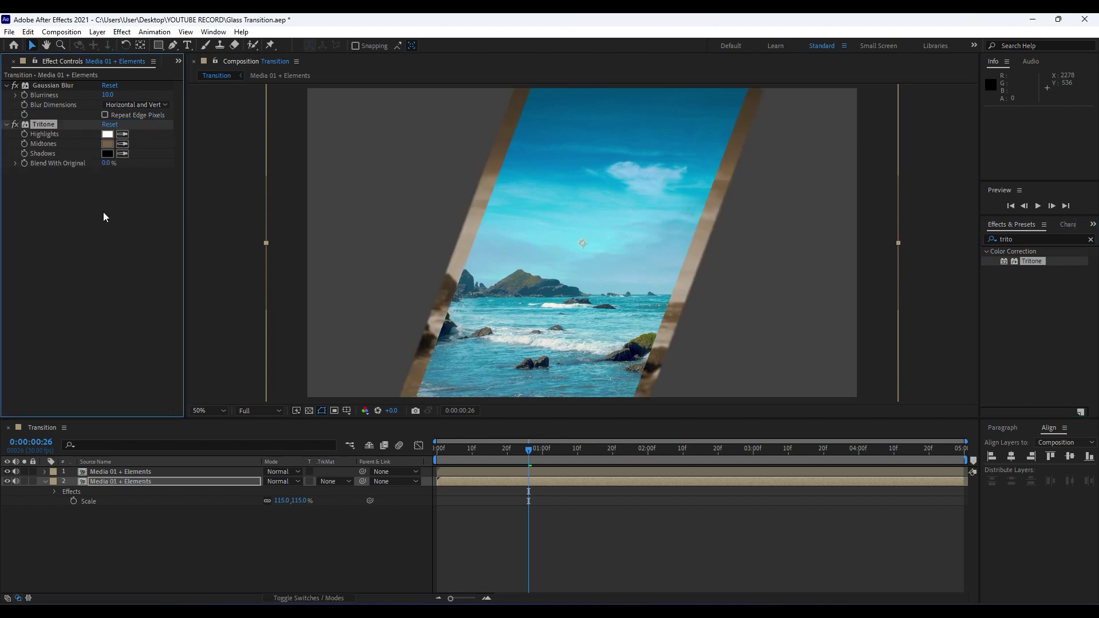
{"action": "left_click", "coordinate": [107, 143]}
{"action": "left_click", "coordinate": [585, 436]}
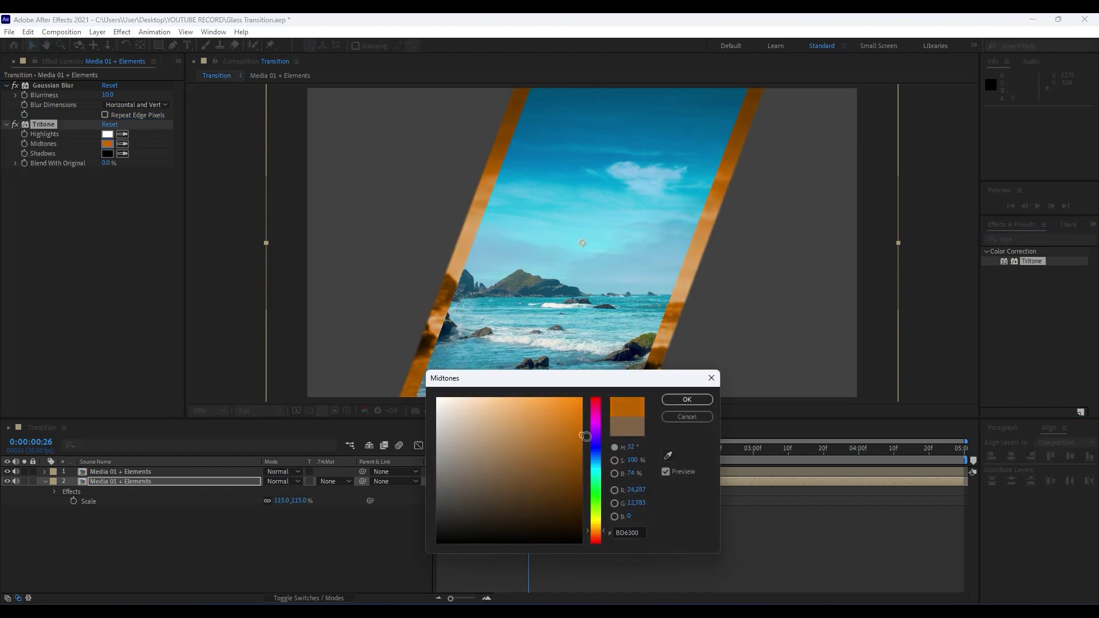
{"action": "mouse_move", "coordinate": [596, 465]}
{"action": "left_mouse_down"}
{"action": "mouse_move", "coordinate": [597, 448]}
{"action": "mouse_move", "coordinate": [597, 469]}
{"action": "left_mouse_up"}
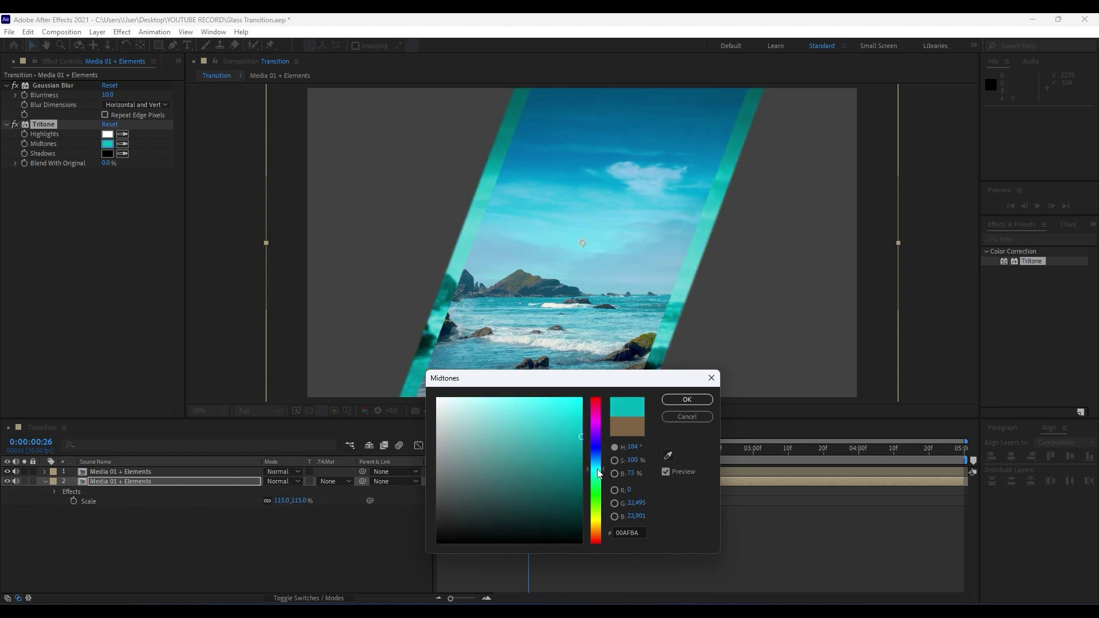
{"action": "left_click", "coordinate": [687, 400]}
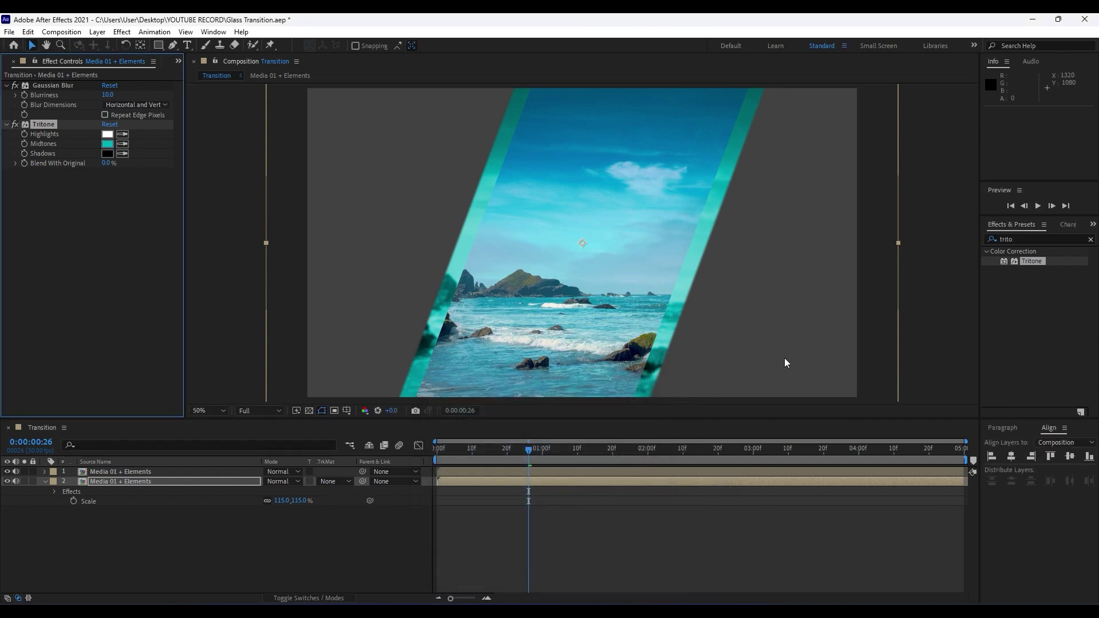
{"action": "left_click", "coordinate": [1000, 240]}
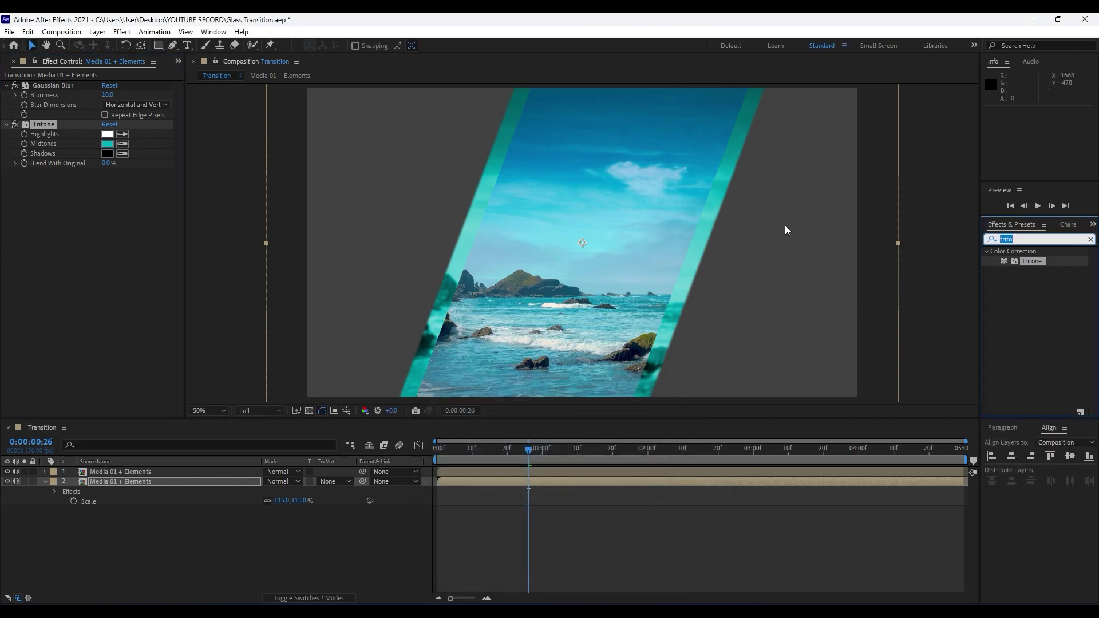
- Add CC Light Sweep at Direction 56°, Width ~161, Intensity 46, then save the project
{"action": "type", "text": "light sw"}
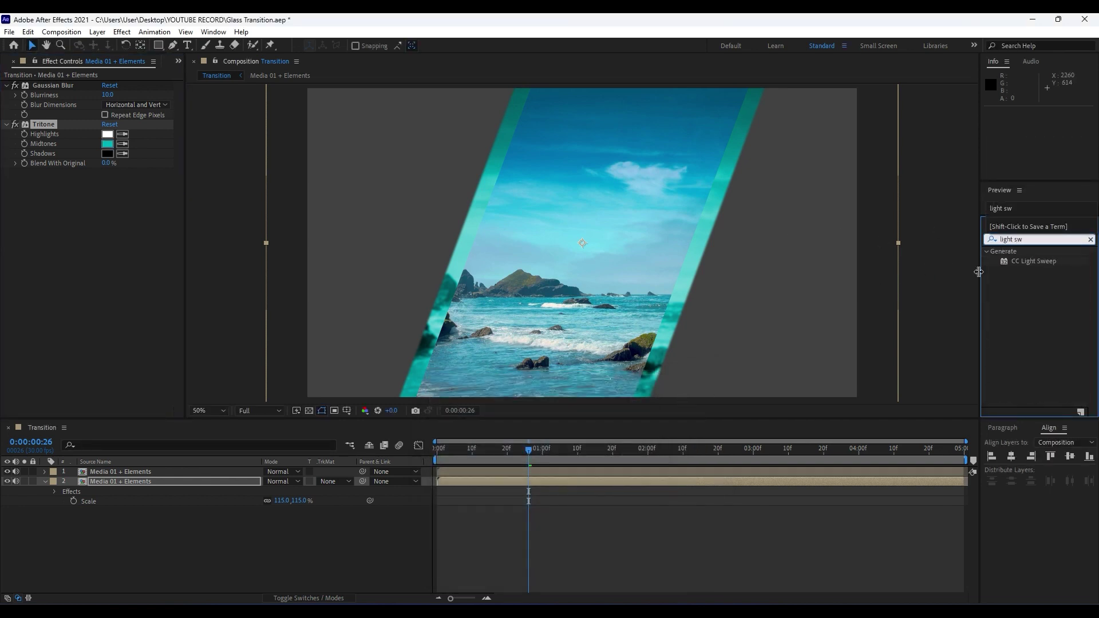
{"action": "left_click_drag", "start_coordinate": [1033, 261], "coordinate": [118, 265]}
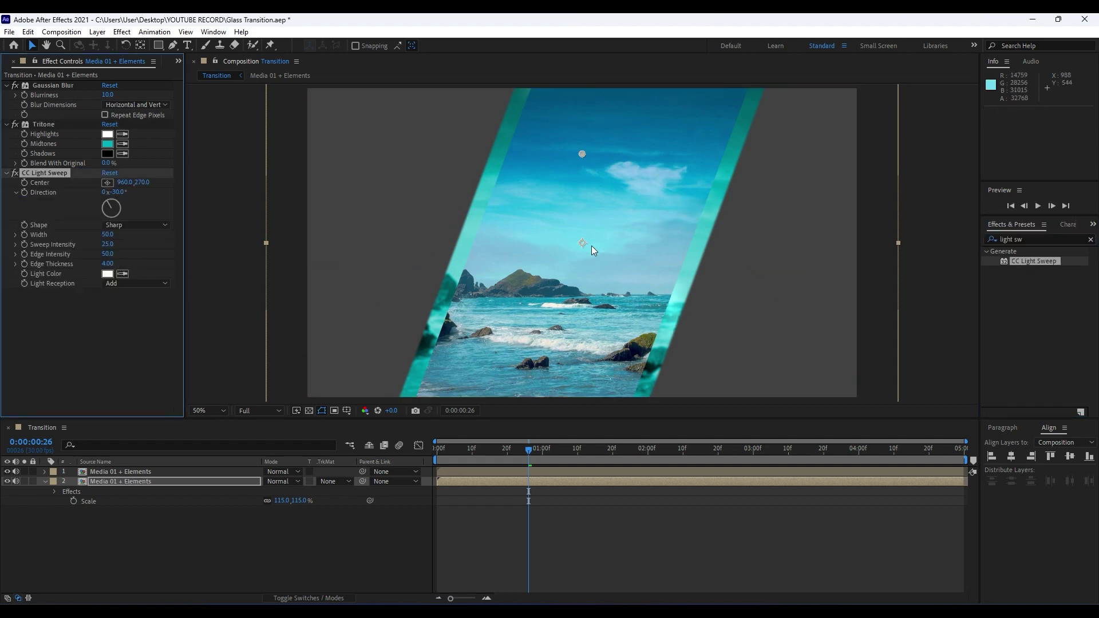
{"action": "mouse_move", "coordinate": [583, 153]}
{"action": "left_mouse_down"}
{"action": "mouse_move", "coordinate": [616, 132]}
{"action": "mouse_move", "coordinate": [629, 138]}
{"action": "mouse_move", "coordinate": [595, 168]}
{"action": "left_mouse_up"}
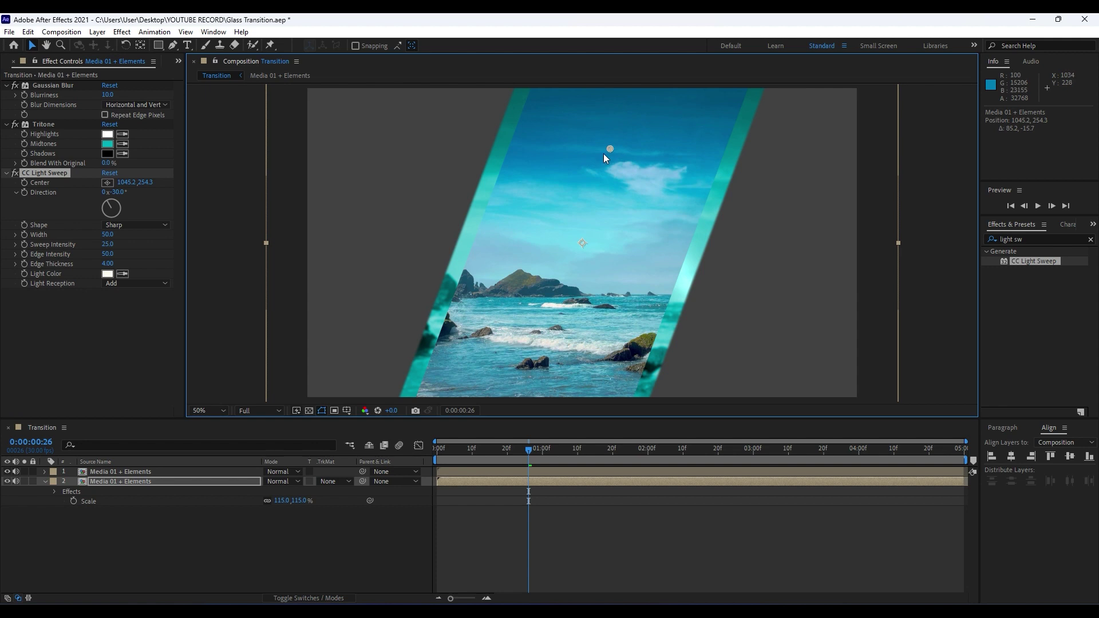
{"action": "left_click_drag", "start_coordinate": [115, 206], "coordinate": [135, 199]}
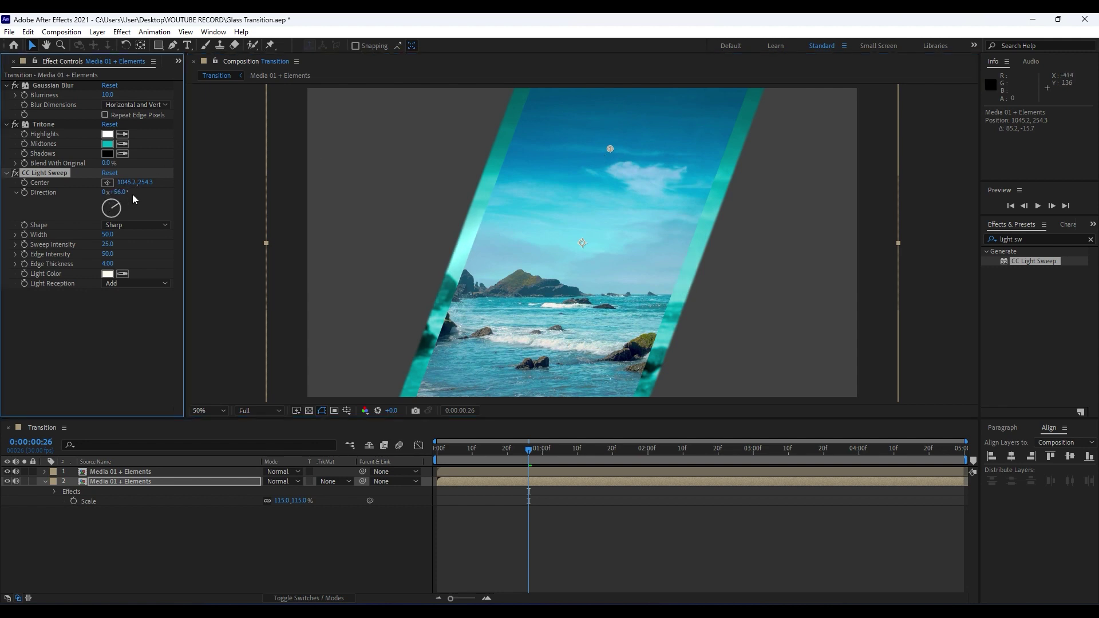
{"action": "left_click_drag", "start_coordinate": [108, 235], "coordinate": [187, 234]}
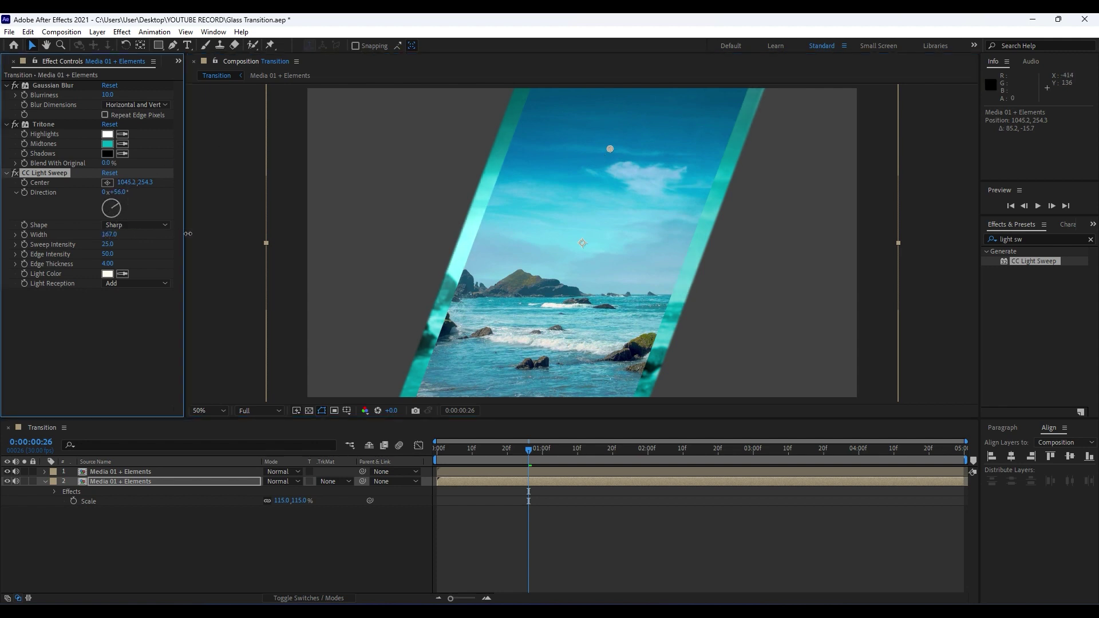
{"action": "mouse_move", "coordinate": [108, 244]}
{"action": "left_mouse_down"}
{"action": "mouse_move", "coordinate": [137, 248]}
{"action": "mouse_move", "coordinate": [125, 249]}
{"action": "left_mouse_up"}
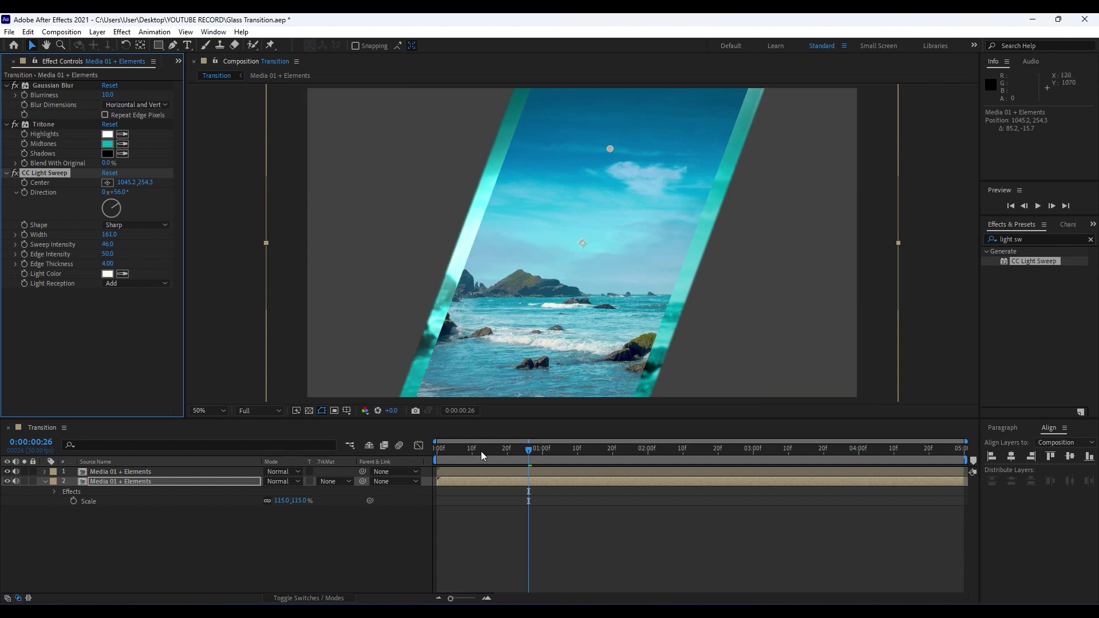
{"action": "left_click_drag", "start_coordinate": [481, 452], "coordinate": [589, 452]}
{"action": "key", "text": "ctrl+s"}
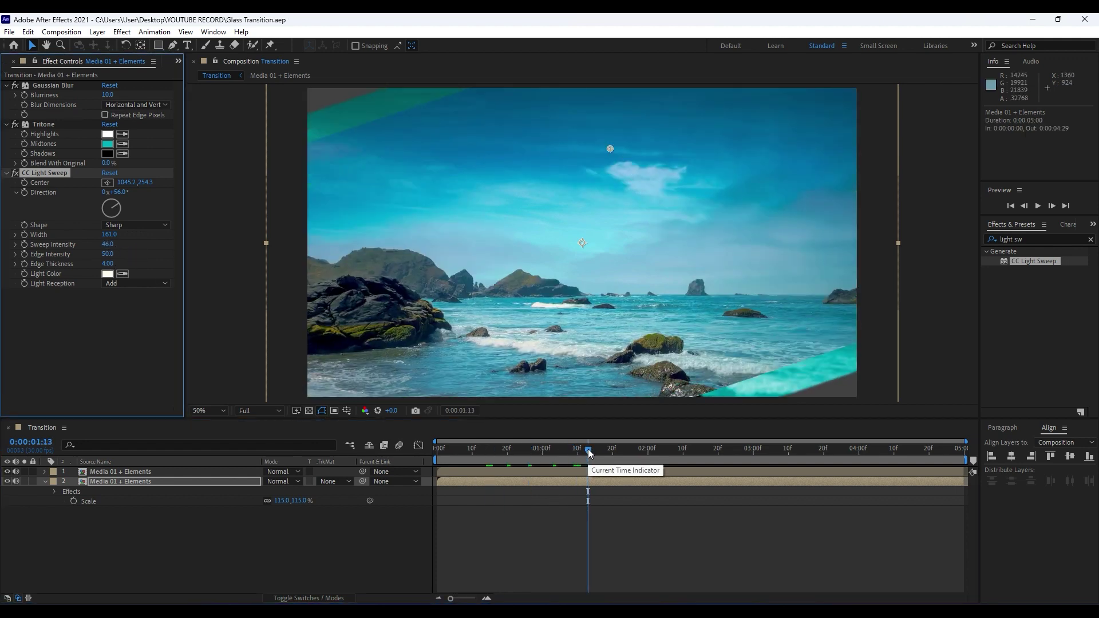
- Duplicate footage layer 2 and scale the new bottom copy, layer 3, to 130%
{"action": "left_click", "coordinate": [135, 483]}
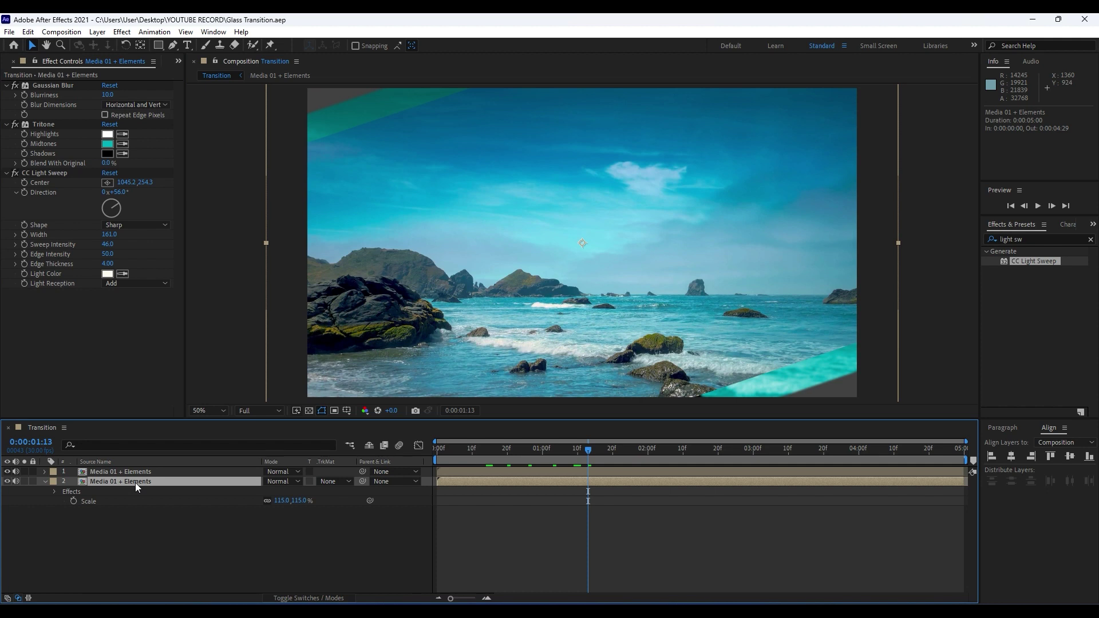
{"action": "key", "text": "ctrl+d"}
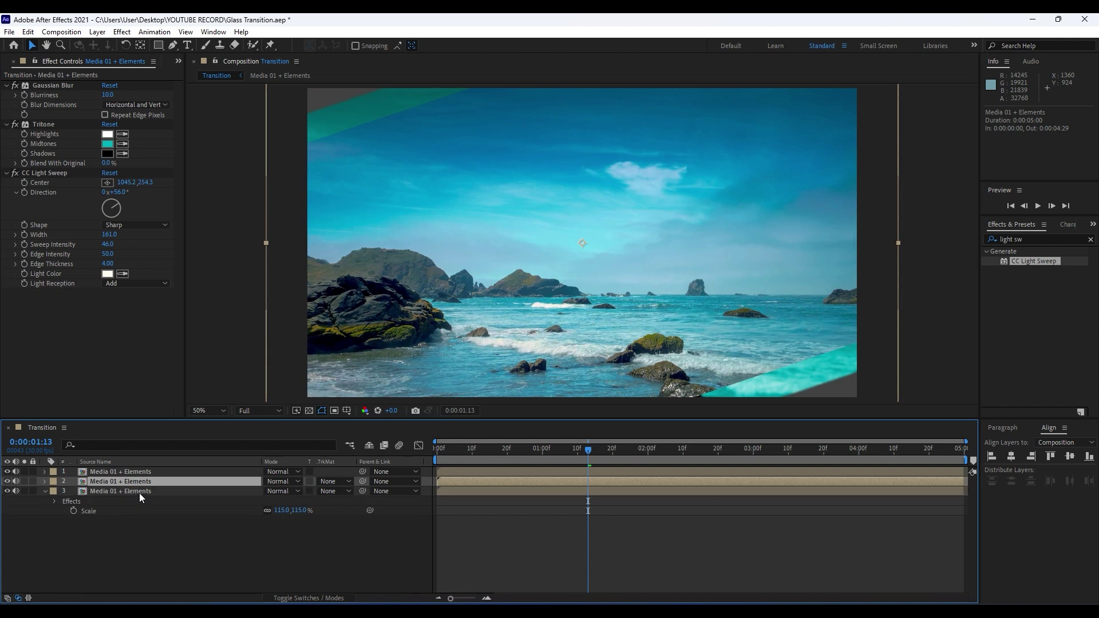
{"action": "left_click", "coordinate": [139, 492]}
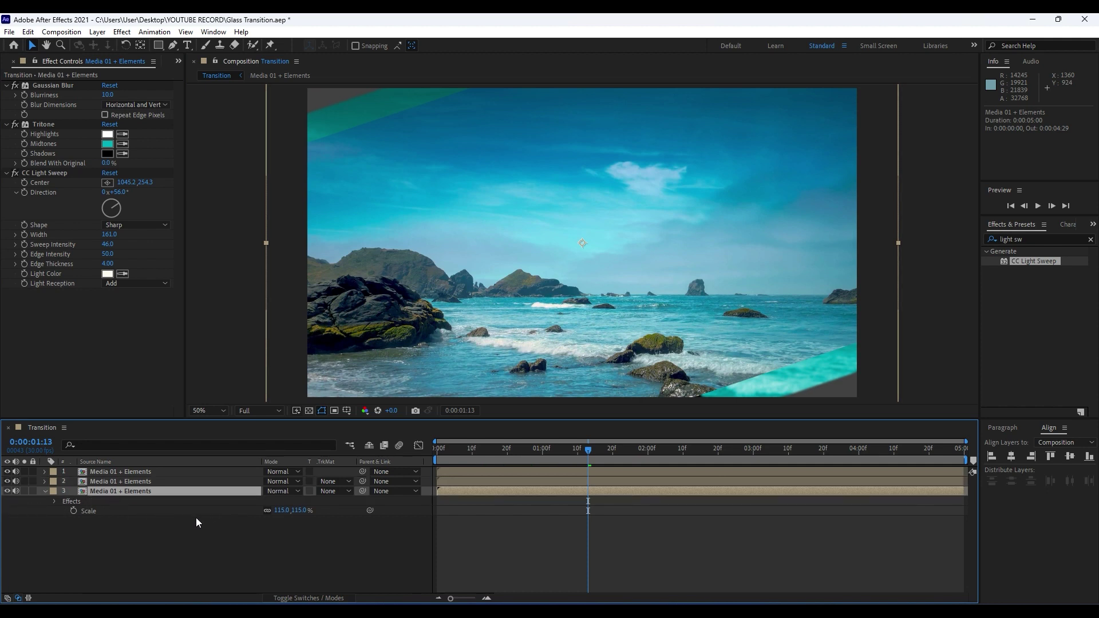
{"action": "left_click", "coordinate": [278, 515]}
{"action": "type", "text": "130"}
{"action": "left_click", "coordinate": [230, 572]}
{"action": "left_click_drag", "start_coordinate": [458, 449], "coordinate": [486, 451]}
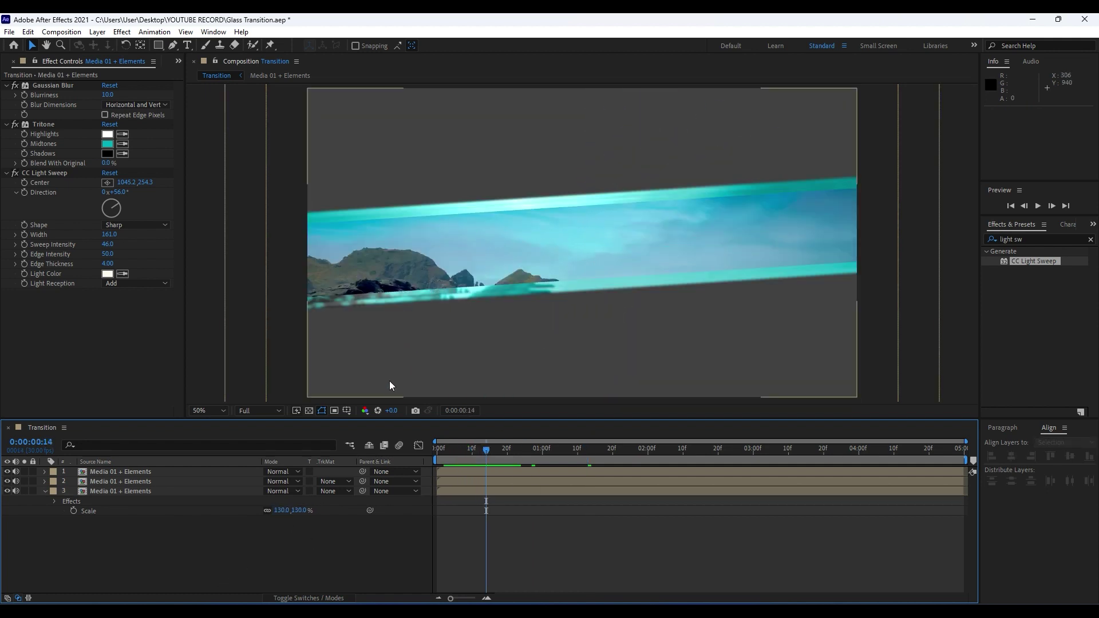
- Change layer 3's Tritone Midtones to blue 0065BA and preview the transition
{"action": "left_click", "coordinate": [107, 145]}
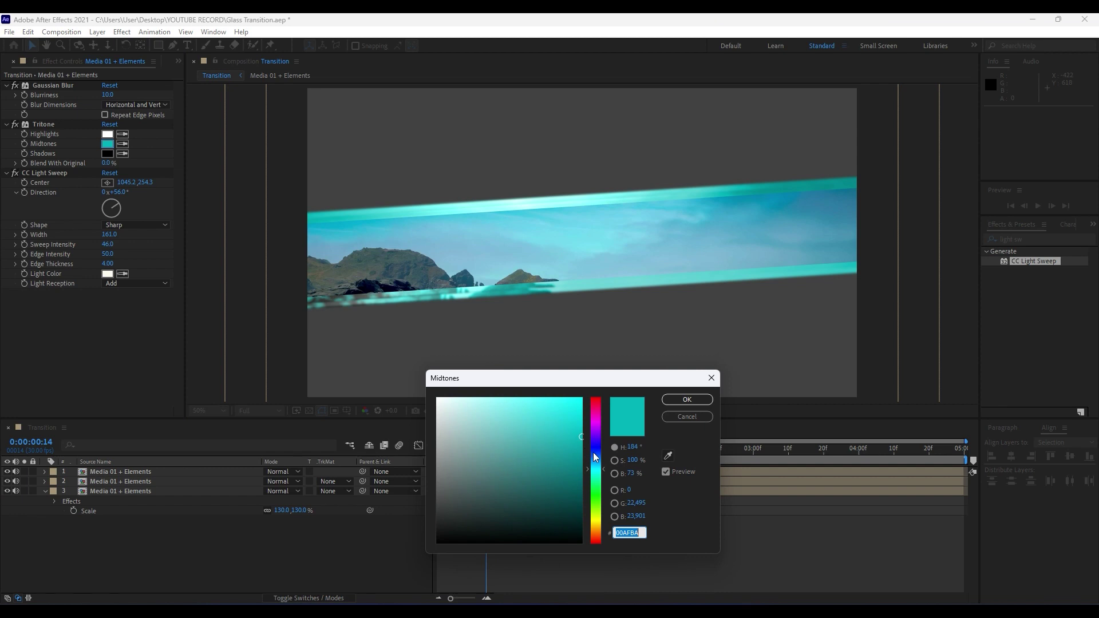
{"action": "left_click_drag", "start_coordinate": [594, 454], "coordinate": [600, 459]}
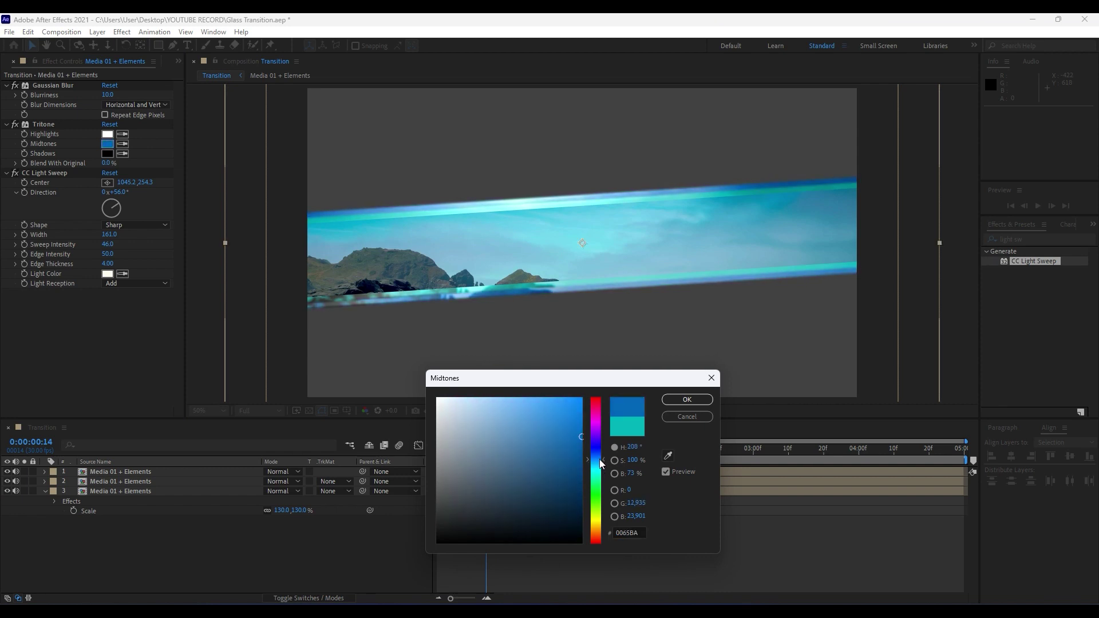
{"action": "left_click", "coordinate": [687, 399]}
{"action": "left_click", "coordinate": [364, 539]}
{"action": "key", "text": "space"}
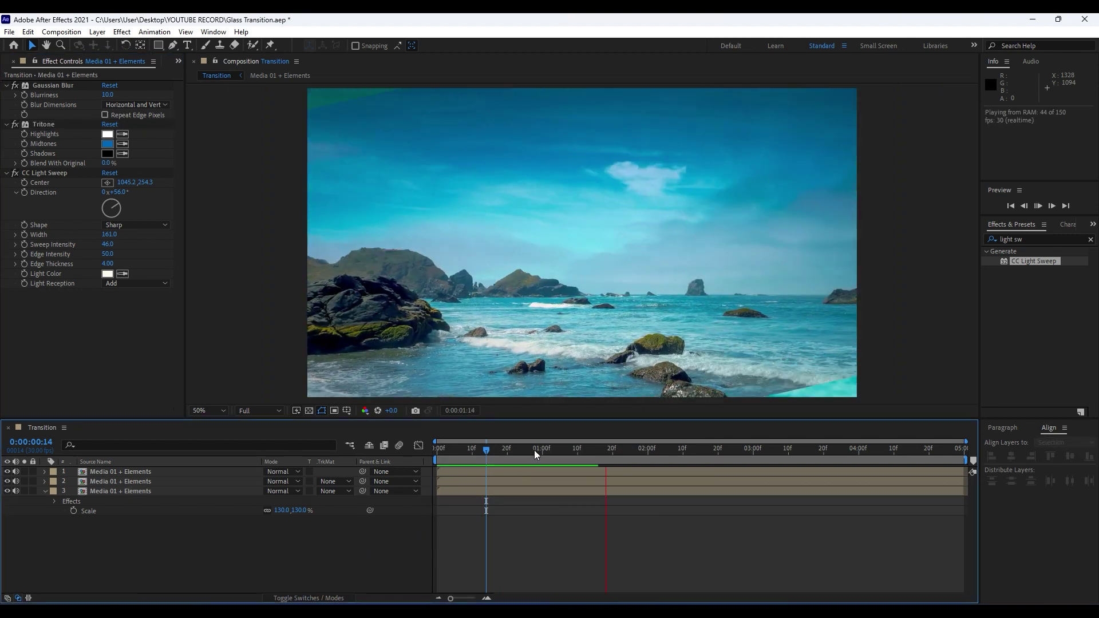
{"action": "mouse_move", "coordinate": [534, 450]}
{"action": "left_mouse_down"}
{"action": "mouse_move", "coordinate": [476, 450]}
{"action": "mouse_move", "coordinate": [550, 453]}
{"action": "mouse_move", "coordinate": [533, 451]}
{"action": "left_mouse_up"}
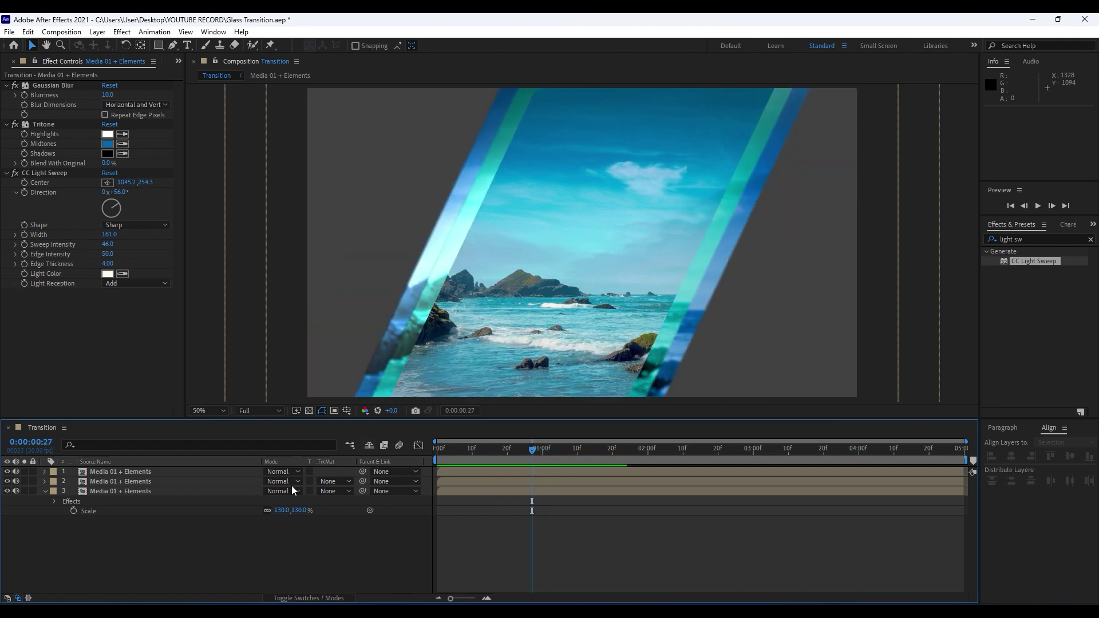
- Set layer 2's Tritone Midtones to a dark teal-green, 008898
{"action": "left_click", "coordinate": [114, 482]}
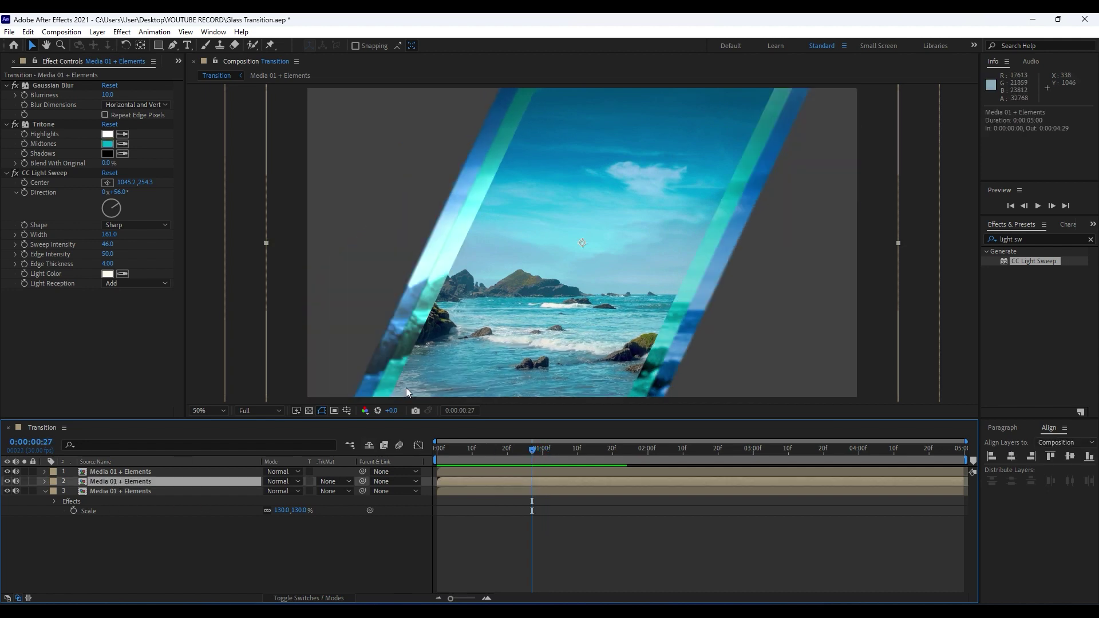
{"action": "left_click", "coordinate": [108, 143]}
{"action": "mouse_move", "coordinate": [599, 460]}
{"action": "left_mouse_down"}
{"action": "mouse_move", "coordinate": [576, 455]}
{"action": "mouse_move", "coordinate": [596, 474]}
{"action": "mouse_move", "coordinate": [598, 457]}
{"action": "left_mouse_up"}
{"action": "left_click", "coordinate": [603, 468]}
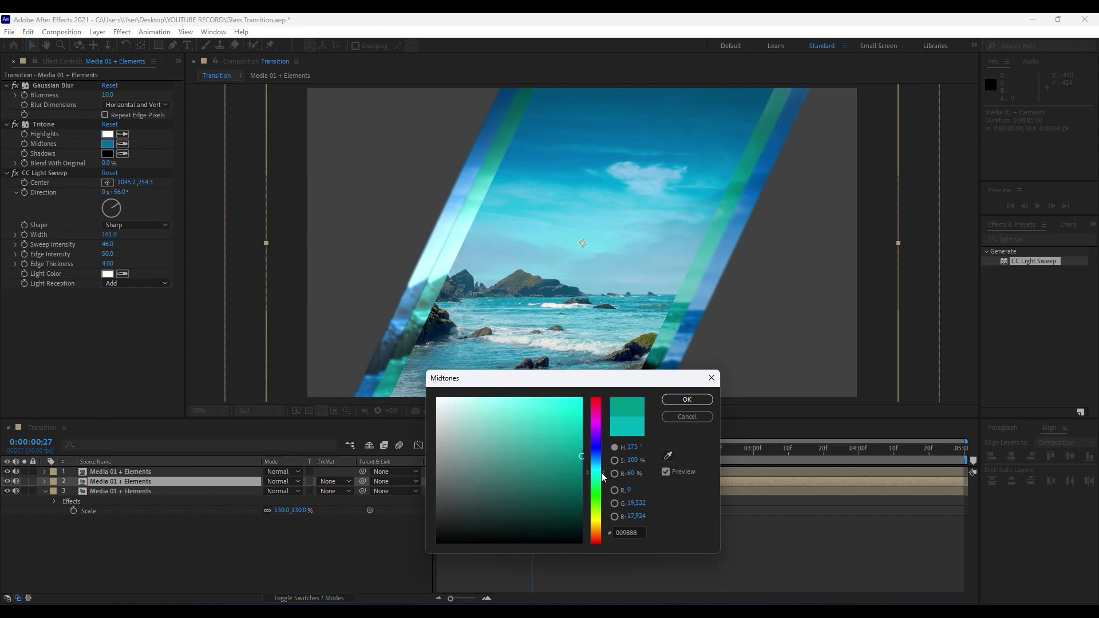
{"action": "left_click", "coordinate": [680, 400]}
- Play back the glass transition, restarting from frame 4 and checking frame 29
{"action": "key", "text": "space"}
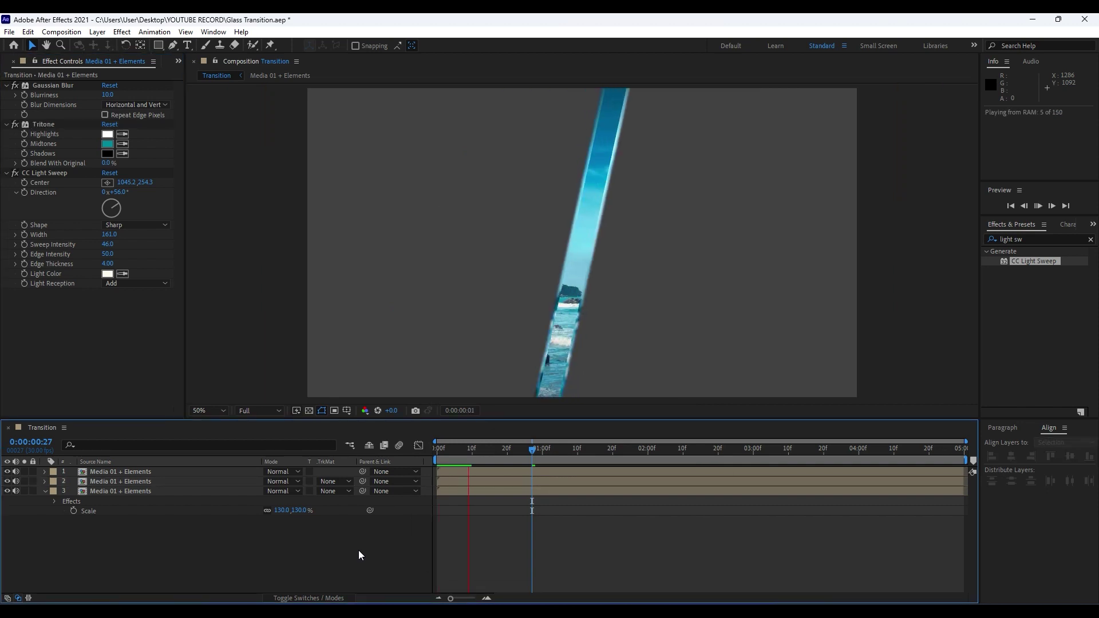
{"action": "left_click", "coordinate": [454, 454]}
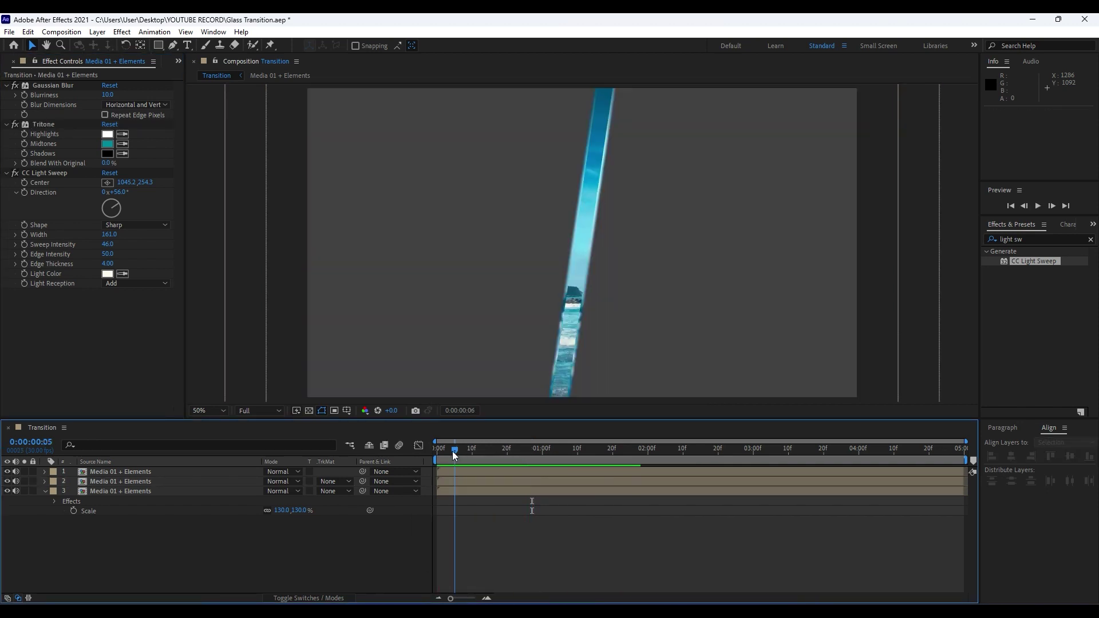
{"action": "left_click", "coordinate": [452, 452]}
{"action": "key", "text": "space"}
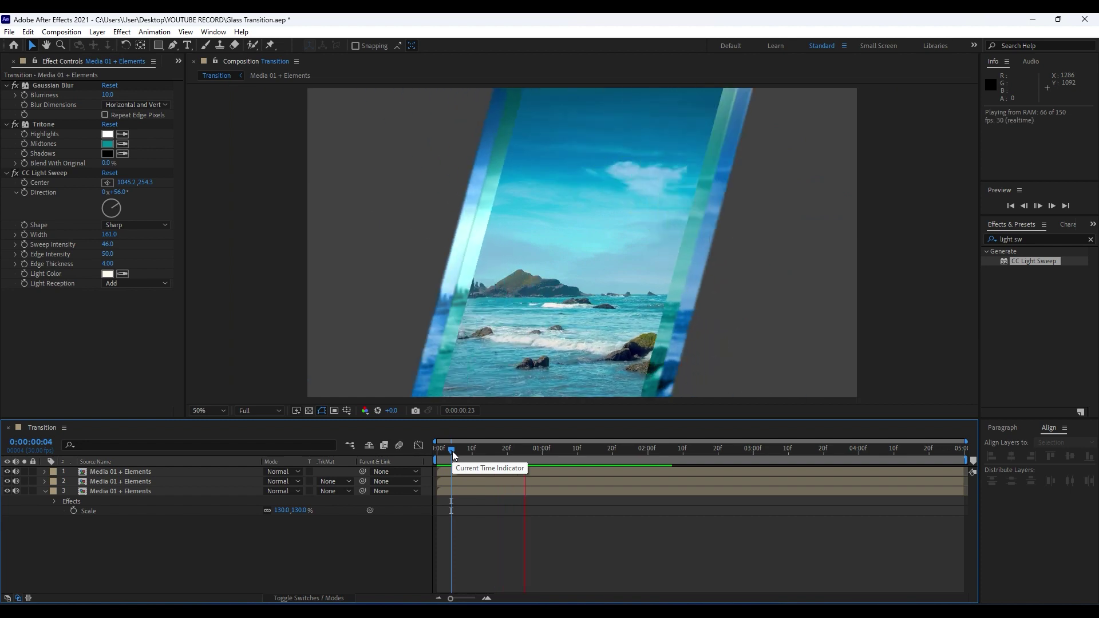
{"action": "left_click_drag", "start_coordinate": [453, 456], "coordinate": [539, 452]}
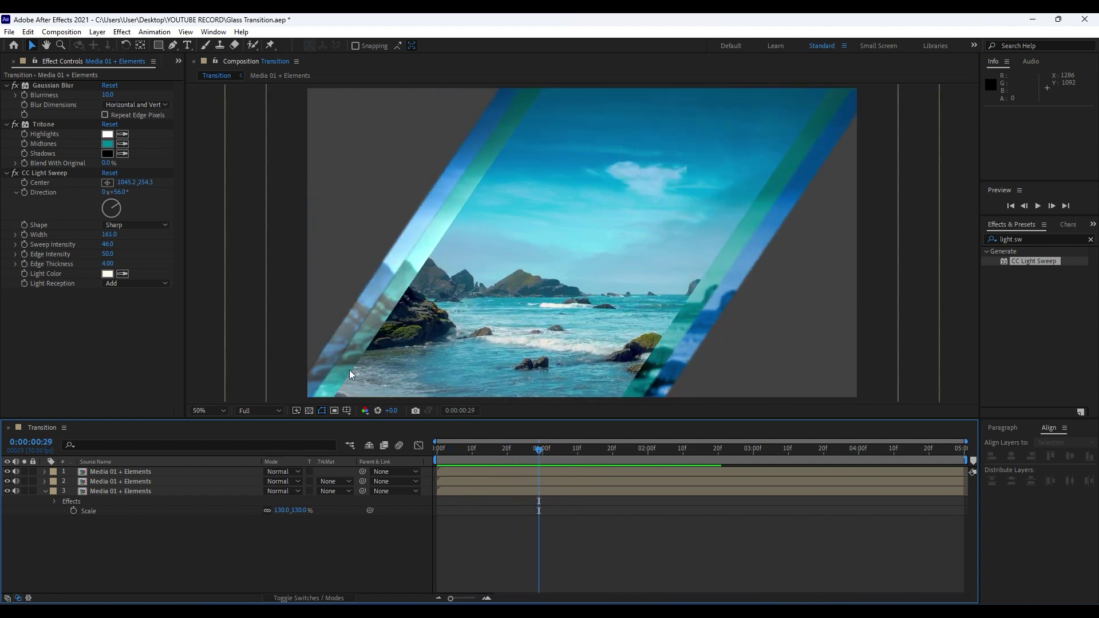
- Toggle Gaussian Blur off and back on for layers 3 and 2 to compare the slices
{"action": "left_click", "coordinate": [352, 375]}
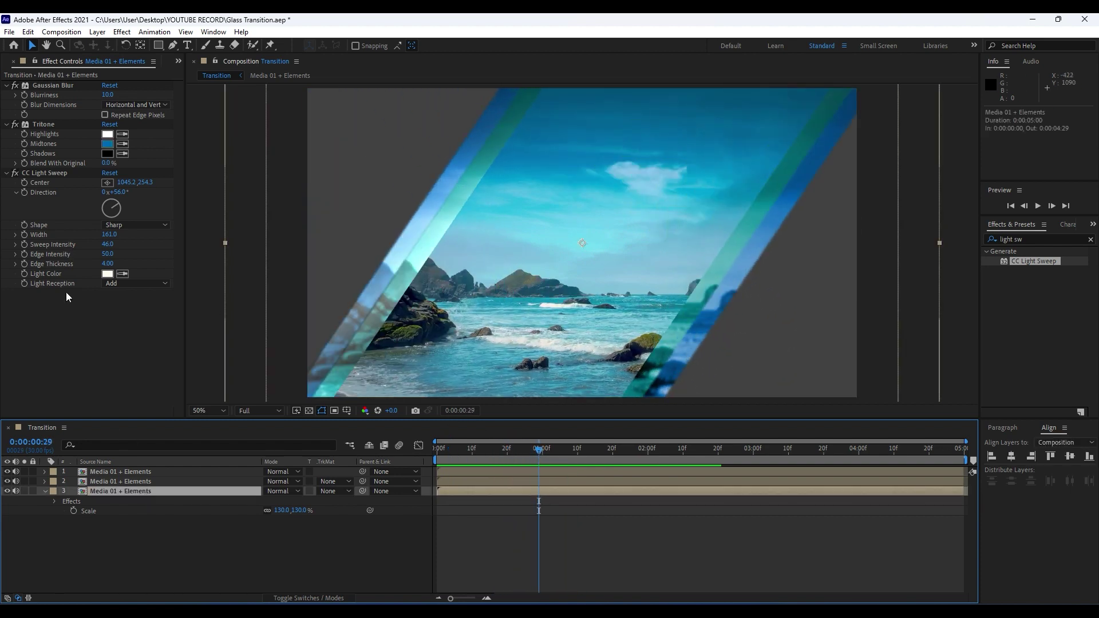
{"action": "left_click", "coordinate": [14, 85]}
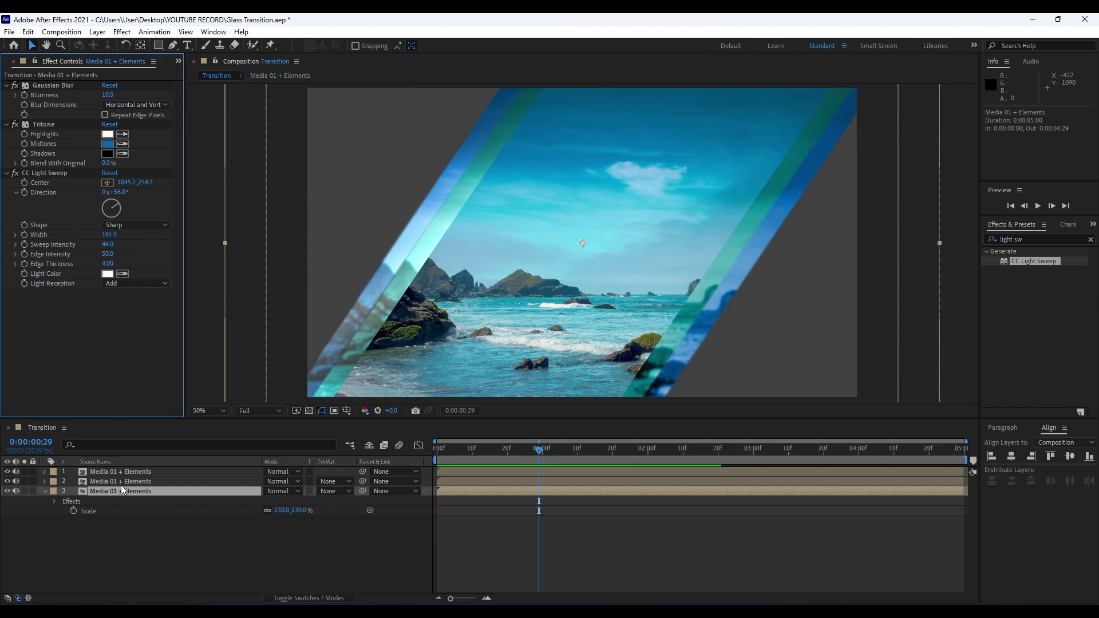
{"action": "left_click", "coordinate": [121, 484]}
{"action": "left_click", "coordinate": [14, 85]}
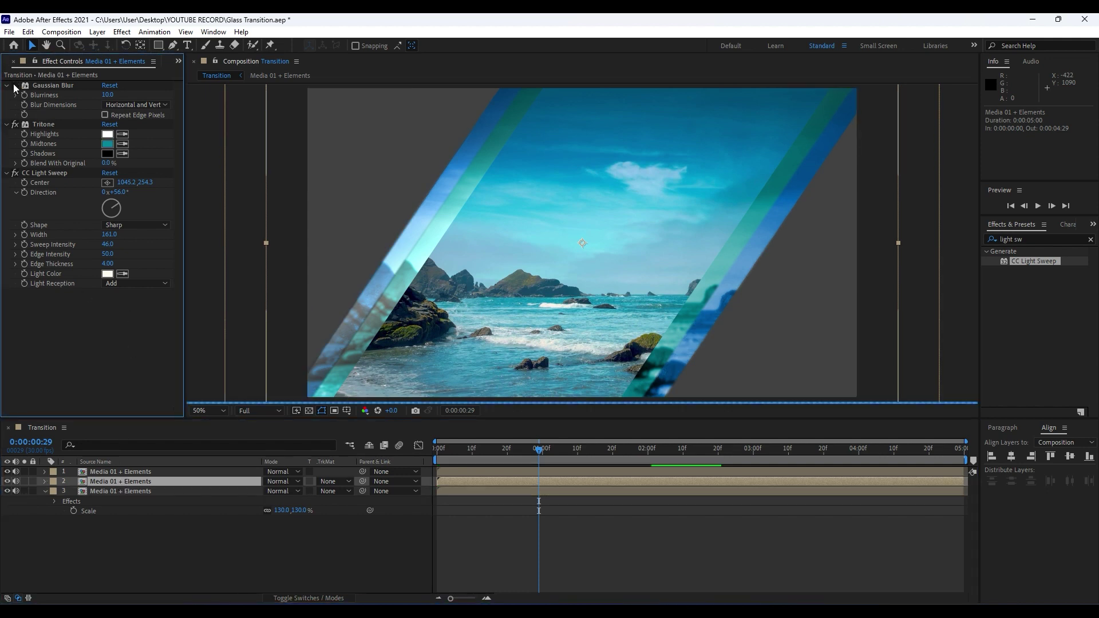
{"action": "left_click", "coordinate": [13, 85]}
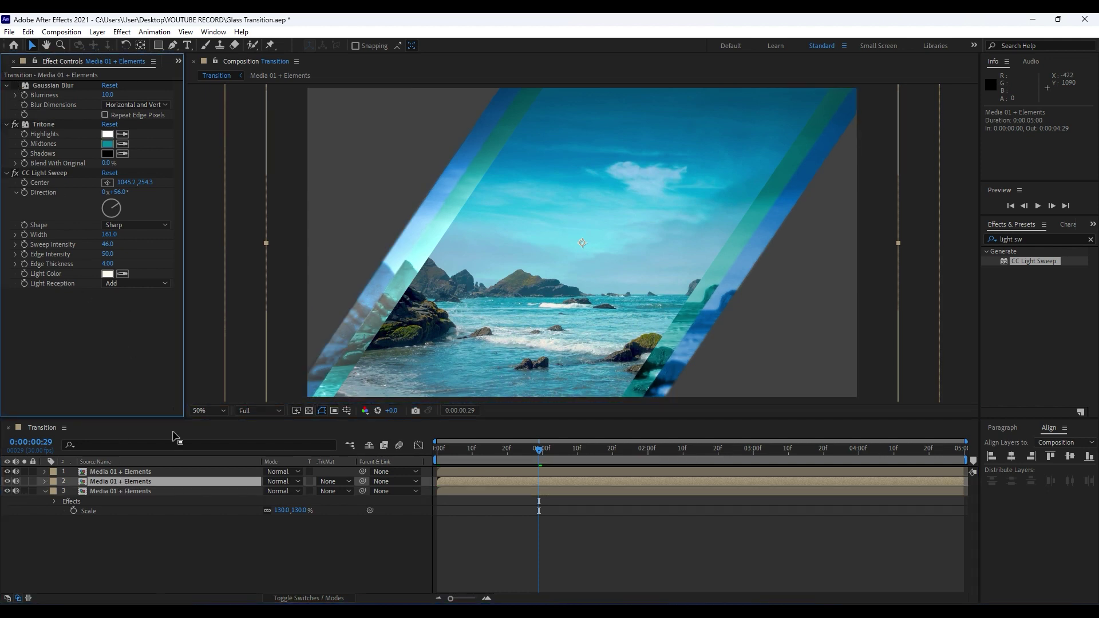
{"action": "left_click", "coordinate": [140, 484]}
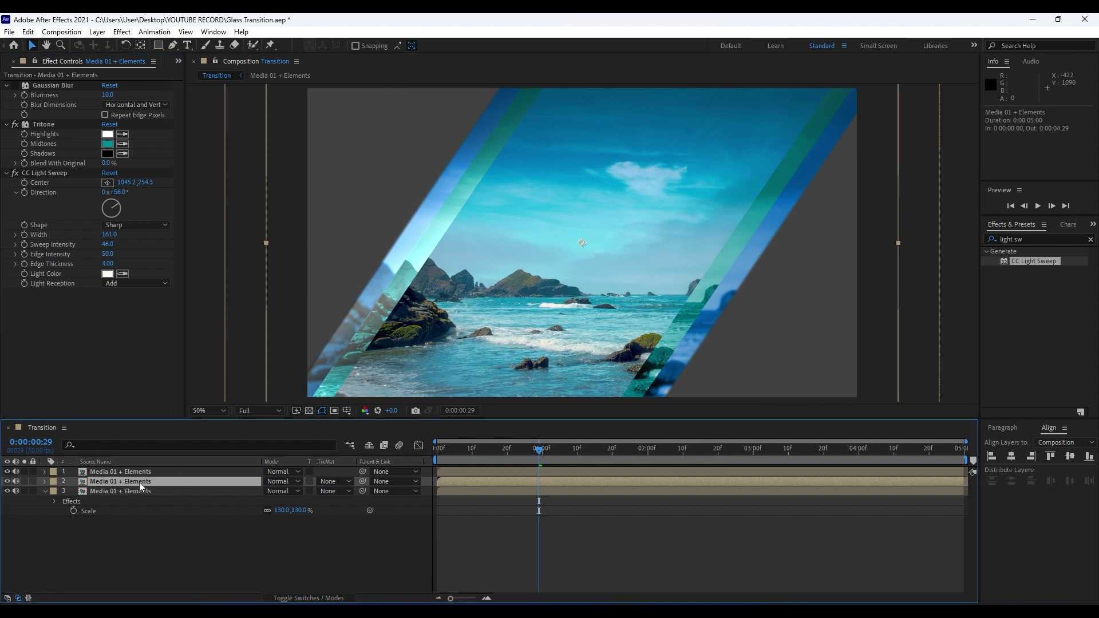
{"action": "left_click", "coordinate": [13, 85]}
{"action": "left_click", "coordinate": [14, 85]}
{"action": "left_click", "coordinate": [285, 555]}
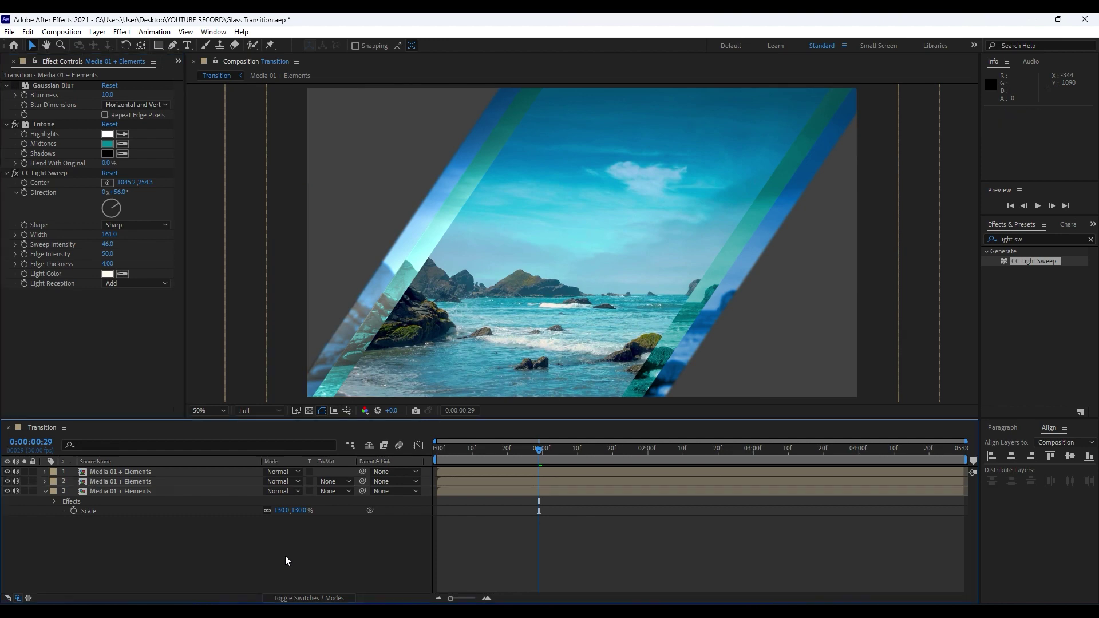
- Preview the transition, stop at 0:00:00:19, and collapse layer 3's properties
{"action": "key", "text": "space"}
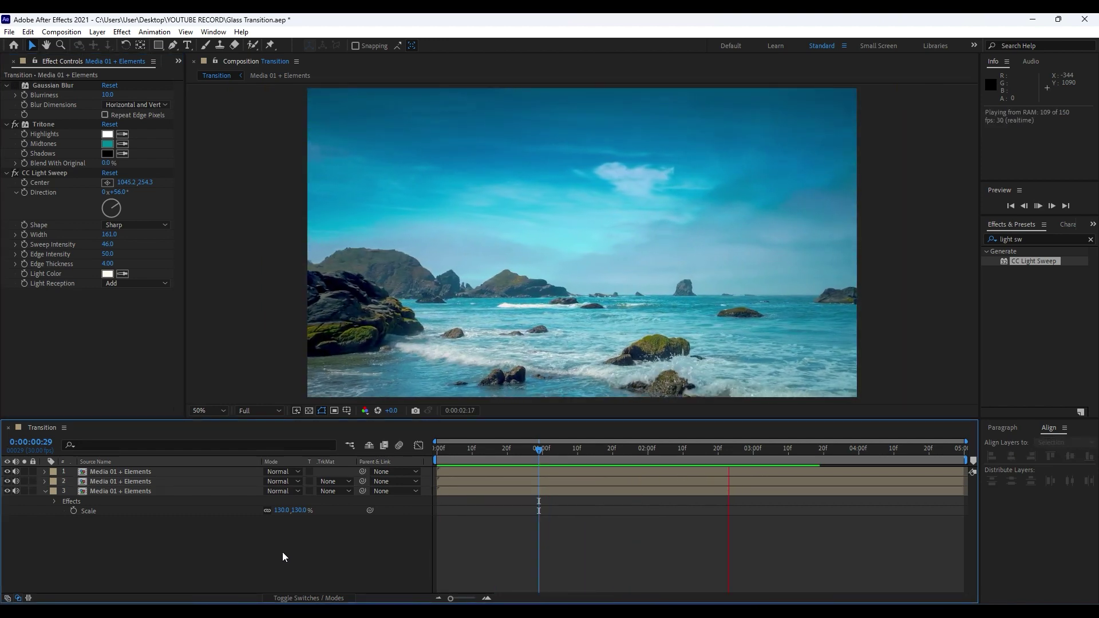
{"action": "left_click_drag", "start_coordinate": [551, 454], "coordinate": [504, 453]}
{"action": "left_click", "coordinate": [45, 491]}
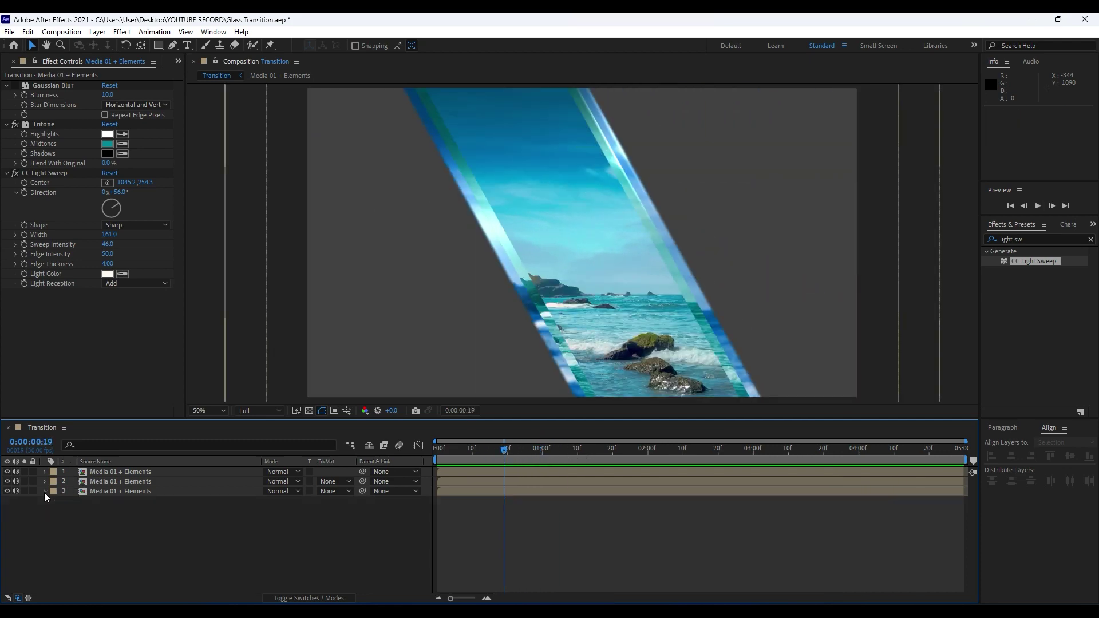
- Create a 1920×1080 solid named BG and move it below the three footage layers
{"action": "right_click", "coordinate": [217, 564]}
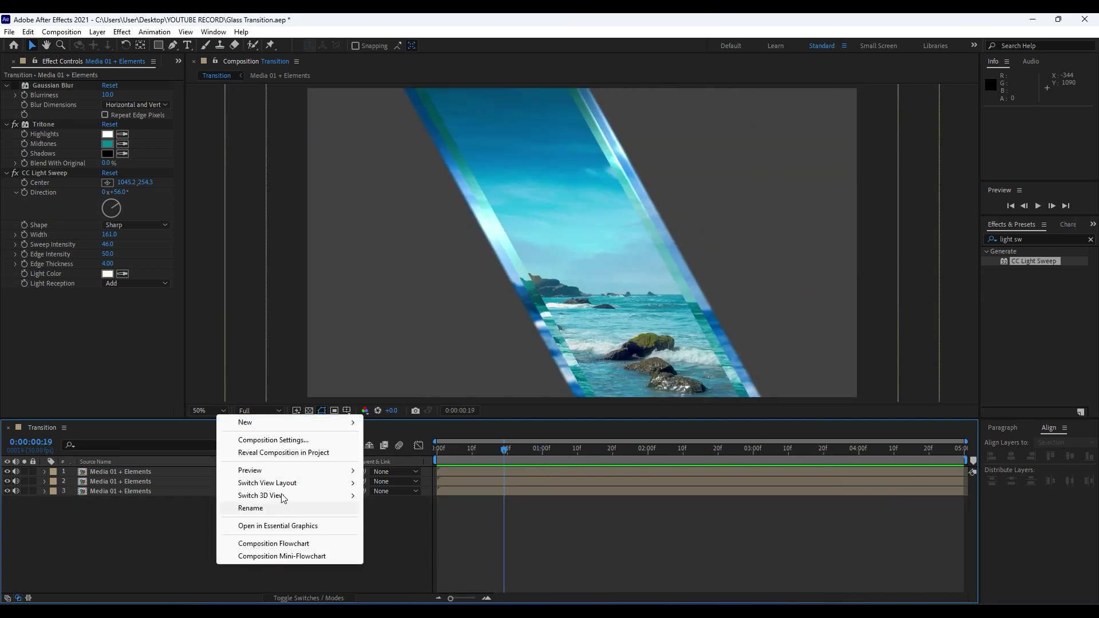
{"action": "mouse_move", "coordinate": [270, 422]}
{"action": "left_click", "coordinate": [418, 453]}
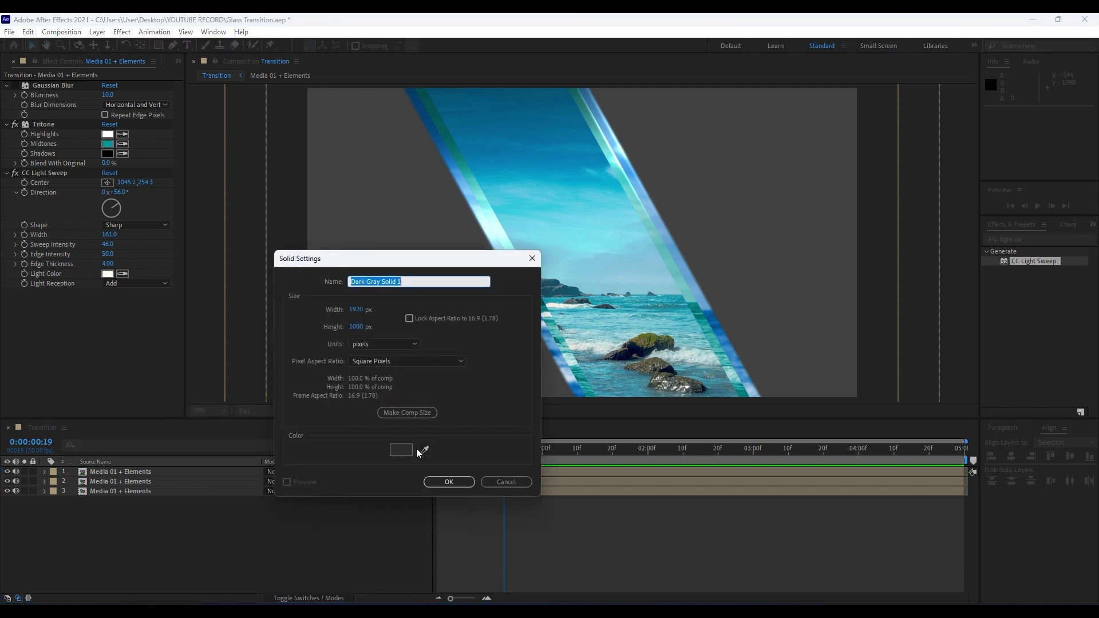
{"action": "type", "text": "BG"}
{"action": "key", "text": "Return"}
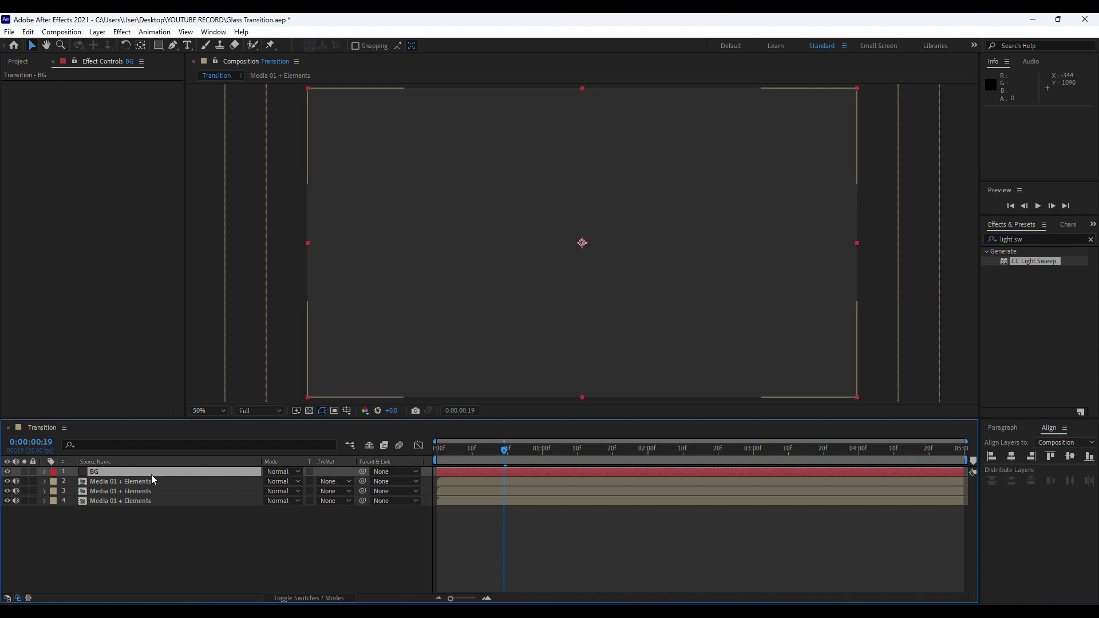
{"action": "left_click_drag", "start_coordinate": [151, 474], "coordinate": [148, 531]}
{"action": "key", "text": "ctrl+5"}
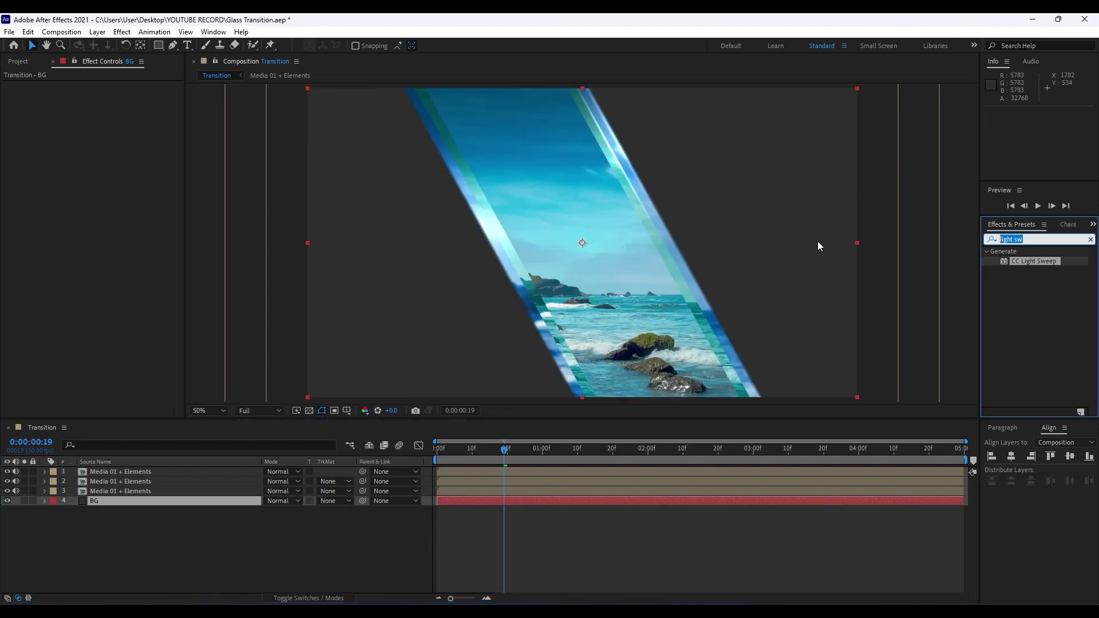
- Apply Gradient Ramp to BG, with start at the top-left and end at the bottom-right corner
{"action": "type", "text": "ramp"}
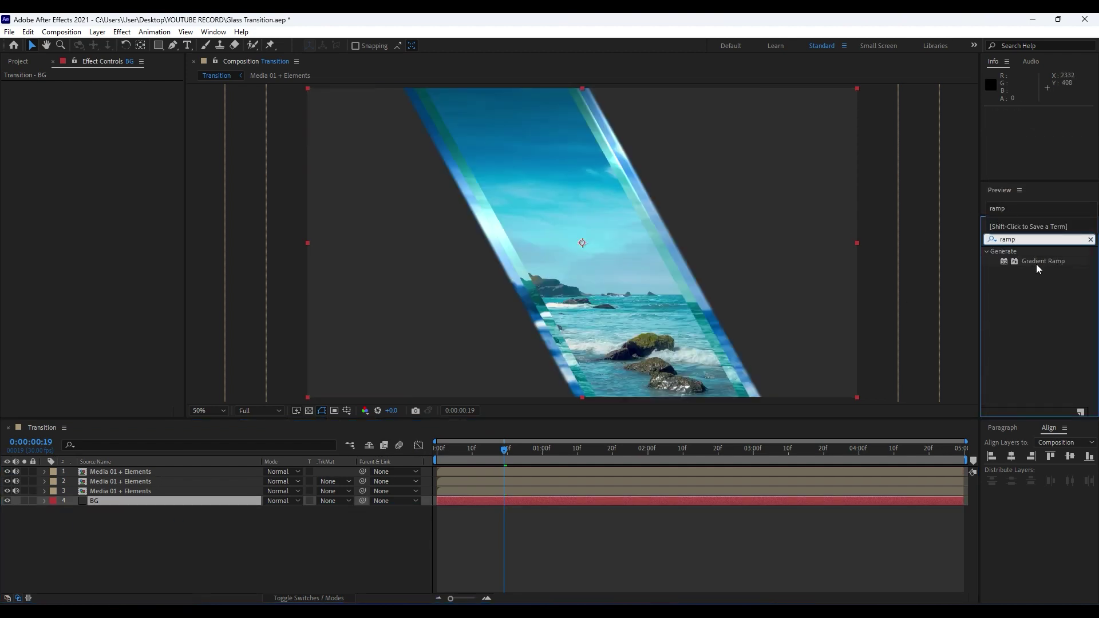
{"action": "left_click_drag", "start_coordinate": [1036, 262], "coordinate": [905, 320]}
{"action": "left_click_drag", "start_coordinate": [143, 507], "coordinate": [143, 503]}
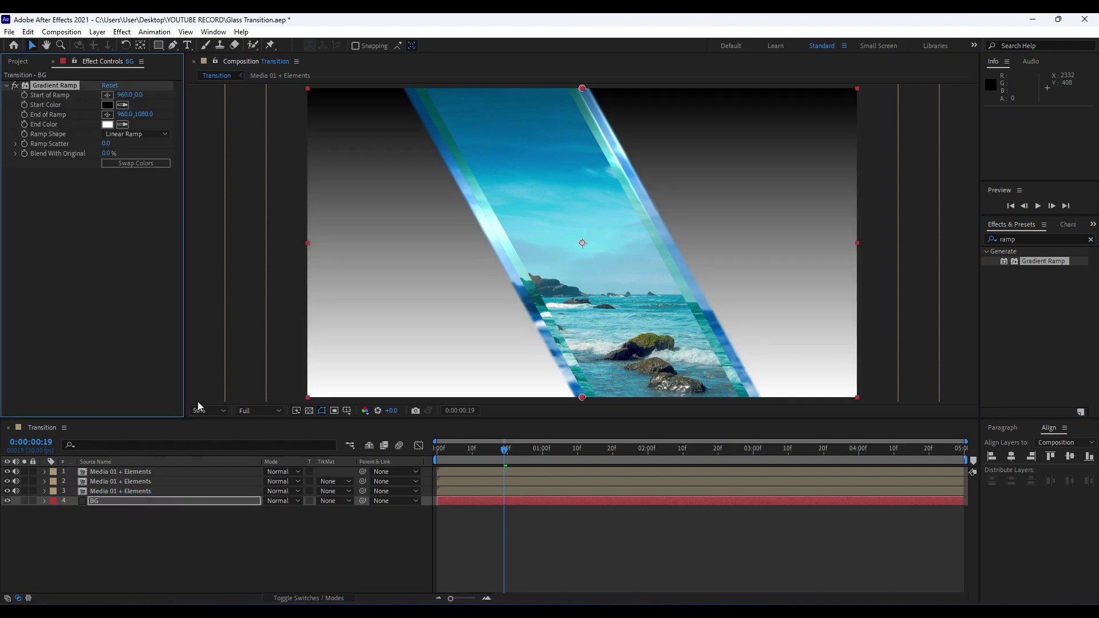
{"action": "left_click", "coordinate": [107, 95]}
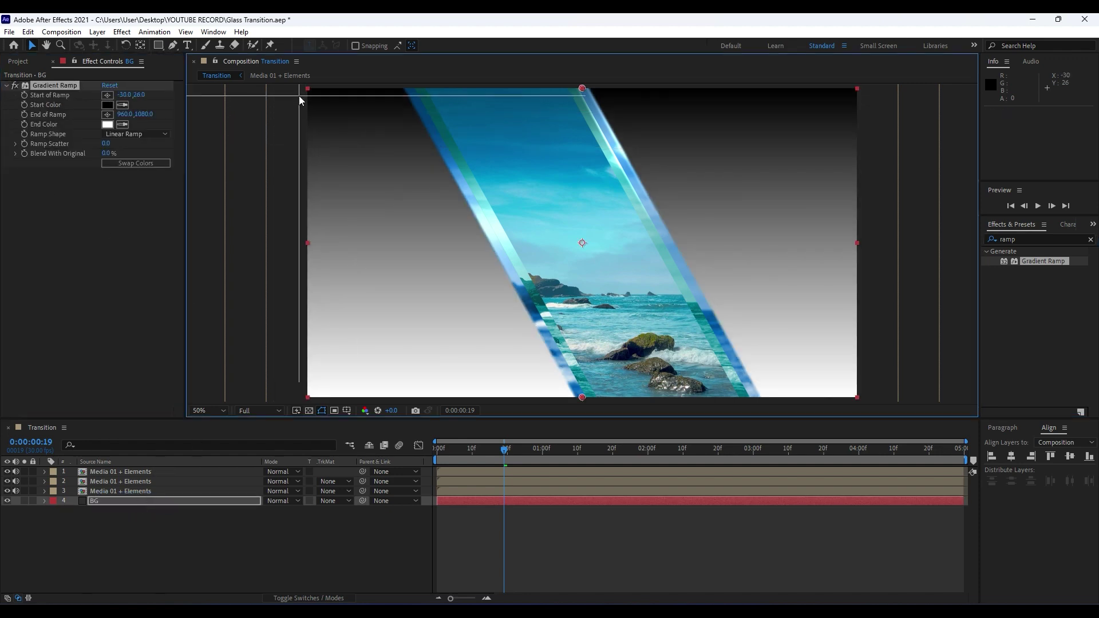
{"action": "left_click", "coordinate": [299, 95]}
{"action": "key", "text": "comma"}
{"action": "left_click", "coordinate": [107, 114]}
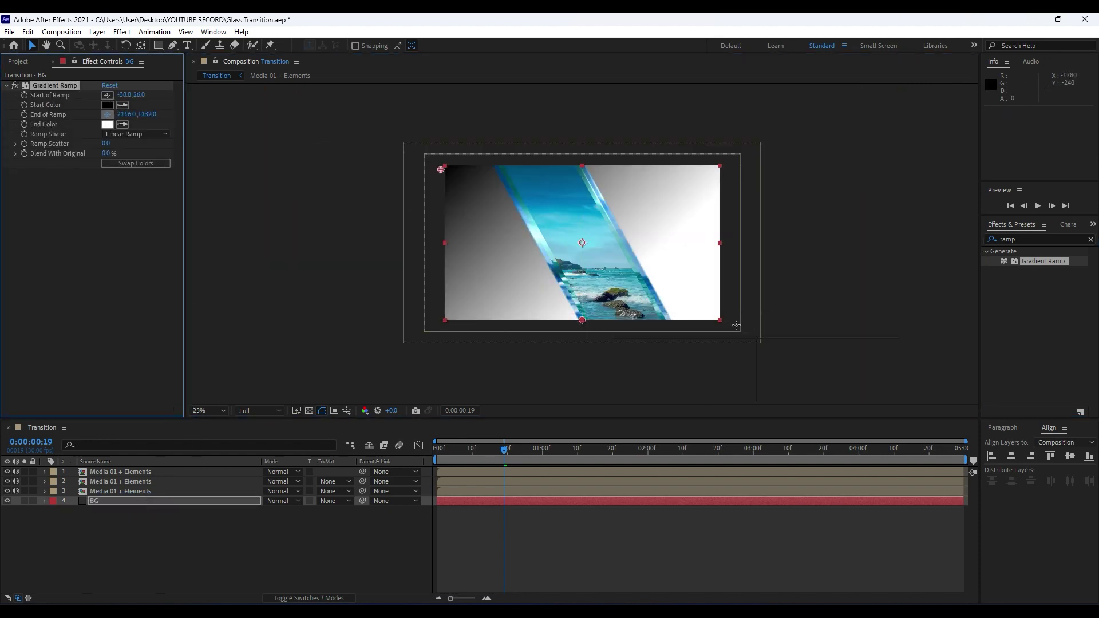
{"action": "left_click", "coordinate": [725, 325]}
{"action": "key", "text": "period"}
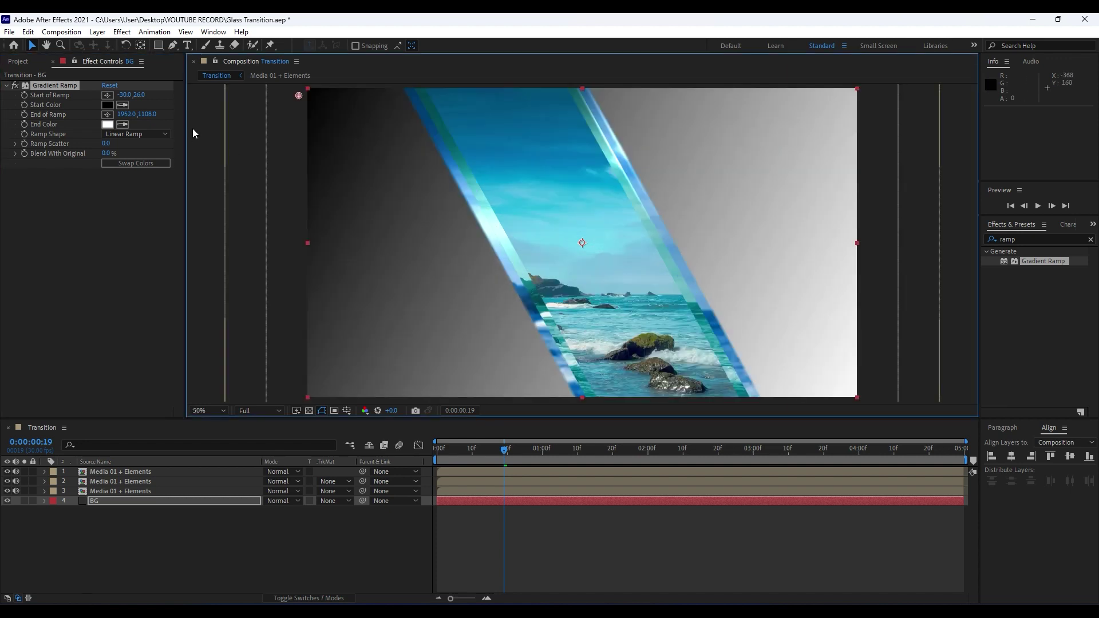
- Set the ramp's Start Color to cyan 00C0FF and End Color to blue 0078FF
{"action": "left_click", "coordinate": [107, 104]}
{"action": "left_click", "coordinate": [598, 466]}
{"action": "left_click_drag", "start_coordinate": [574, 466], "coordinate": [601, 390]}
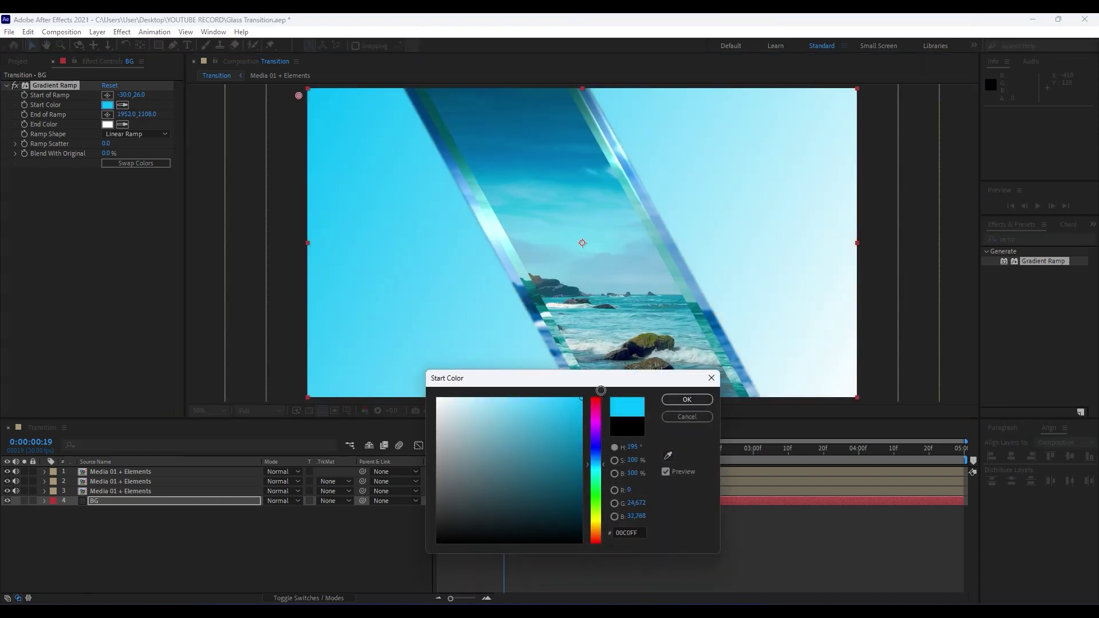
{"action": "left_click", "coordinate": [686, 400]}
{"action": "left_click", "coordinate": [106, 126]}
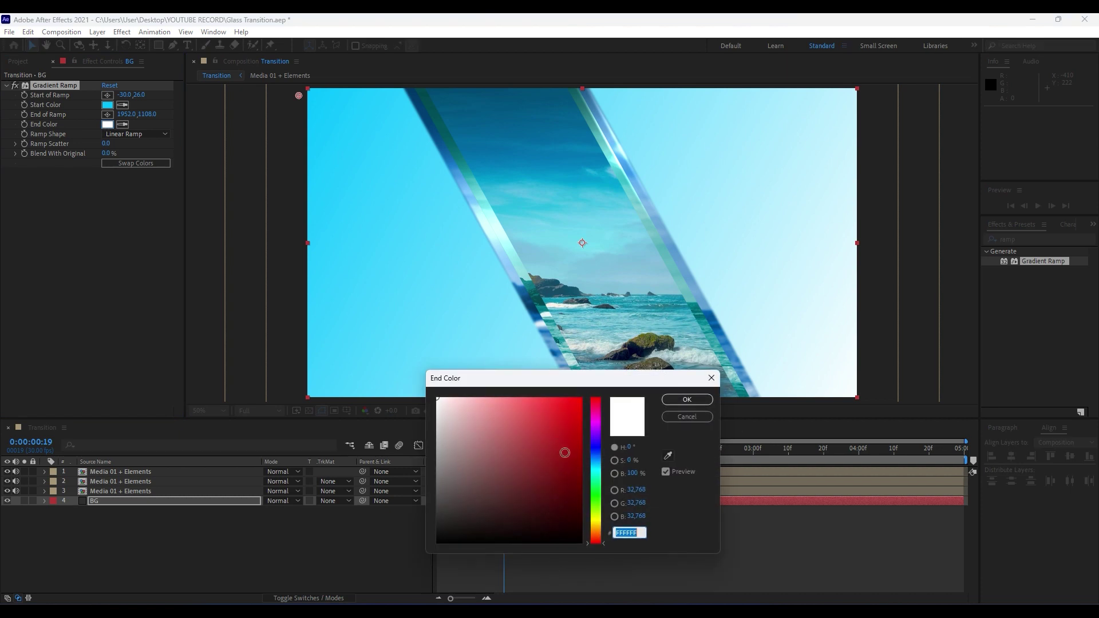
{"action": "left_click_drag", "start_coordinate": [601, 473], "coordinate": [601, 457]}
{"action": "left_click_drag", "start_coordinate": [575, 412], "coordinate": [590, 395]}
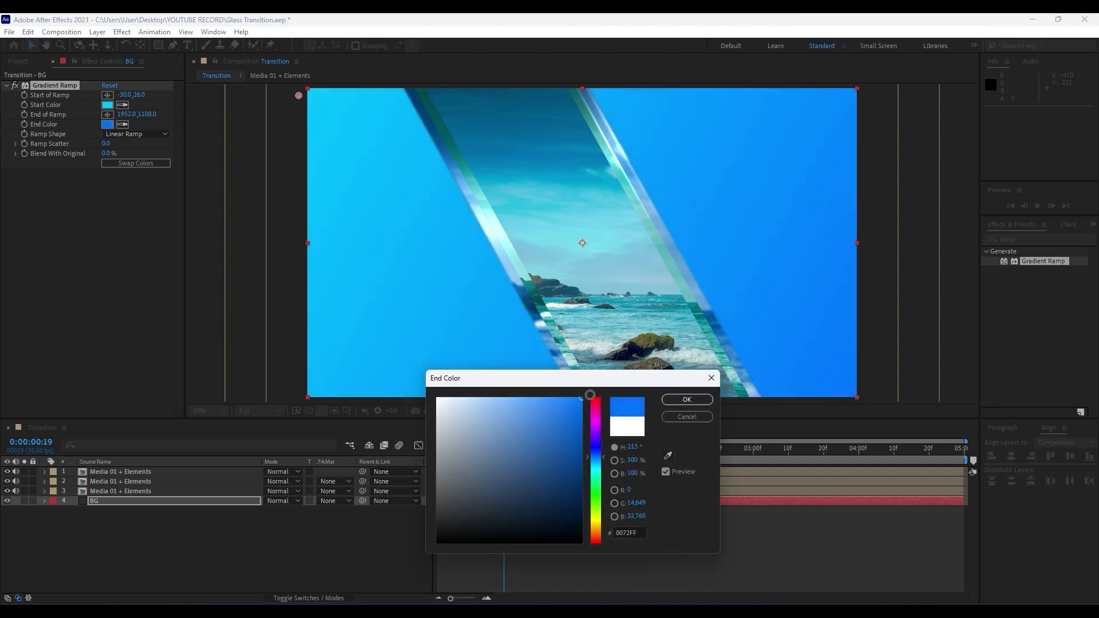
{"action": "left_click_drag", "start_coordinate": [596, 432], "coordinate": [596, 456]}
{"action": "left_click", "coordinate": [673, 404]}
{"action": "left_click", "coordinate": [368, 563]}
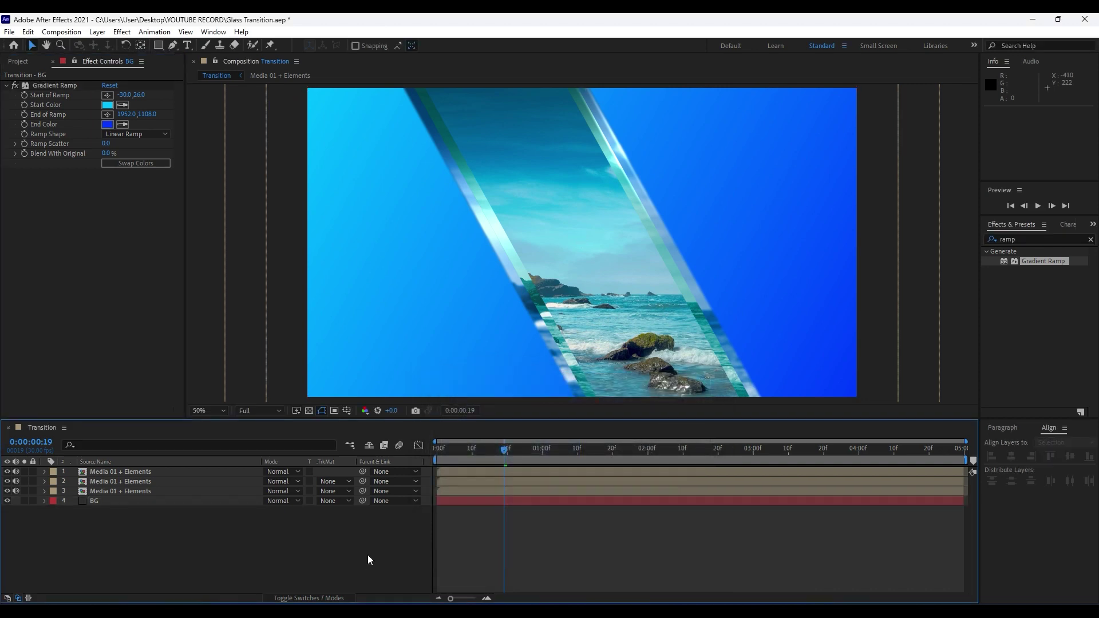
- Darken the Gradient Ramp Start Color to teal 003F54 and preview the transition over it
{"action": "key", "text": "space"}
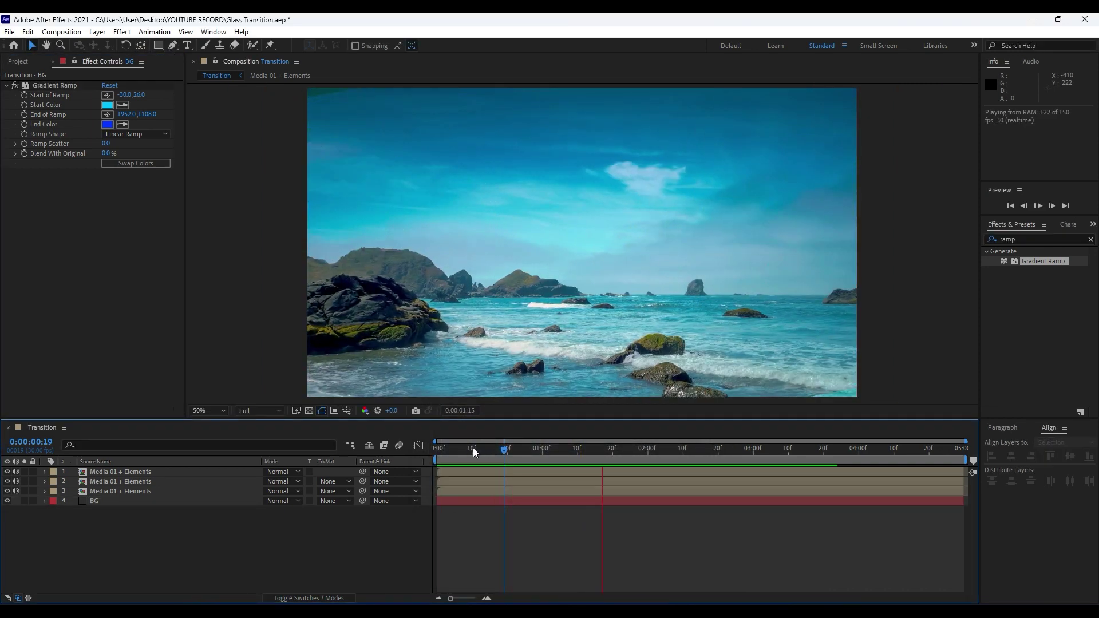
{"action": "left_click", "coordinate": [494, 450]}
{"action": "left_click", "coordinate": [107, 105]}
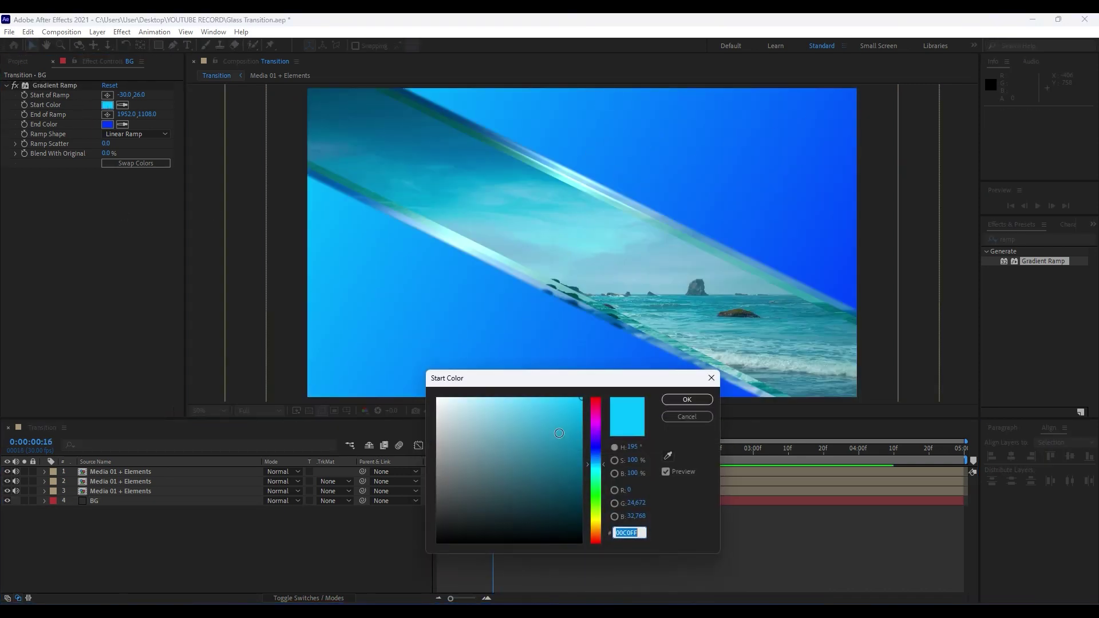
{"action": "left_click", "coordinate": [582, 496]}
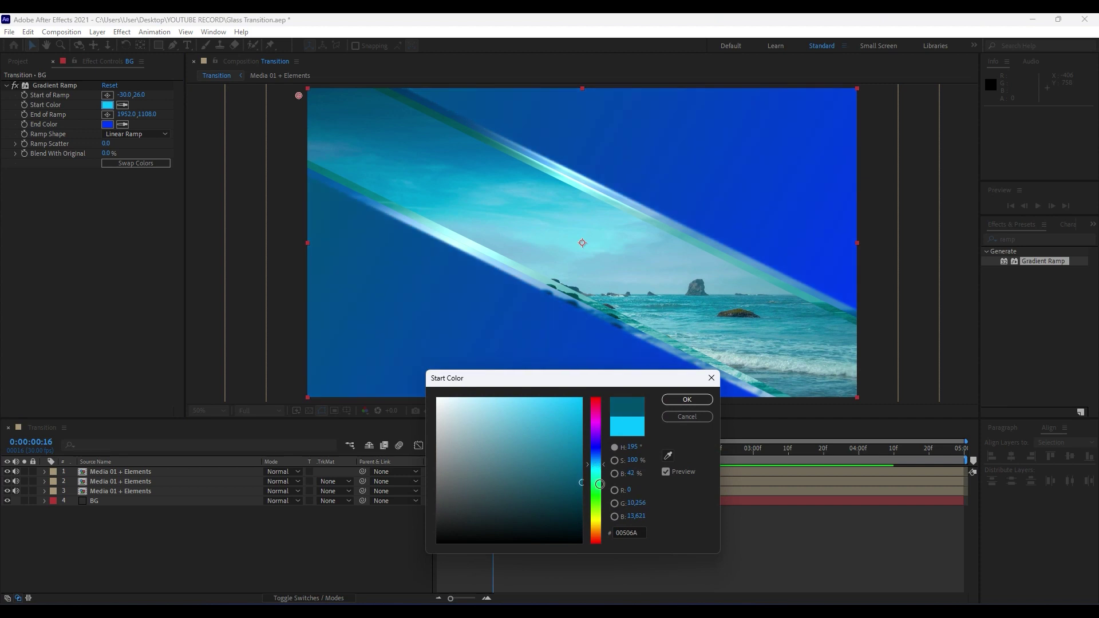
{"action": "left_click", "coordinate": [687, 412]}
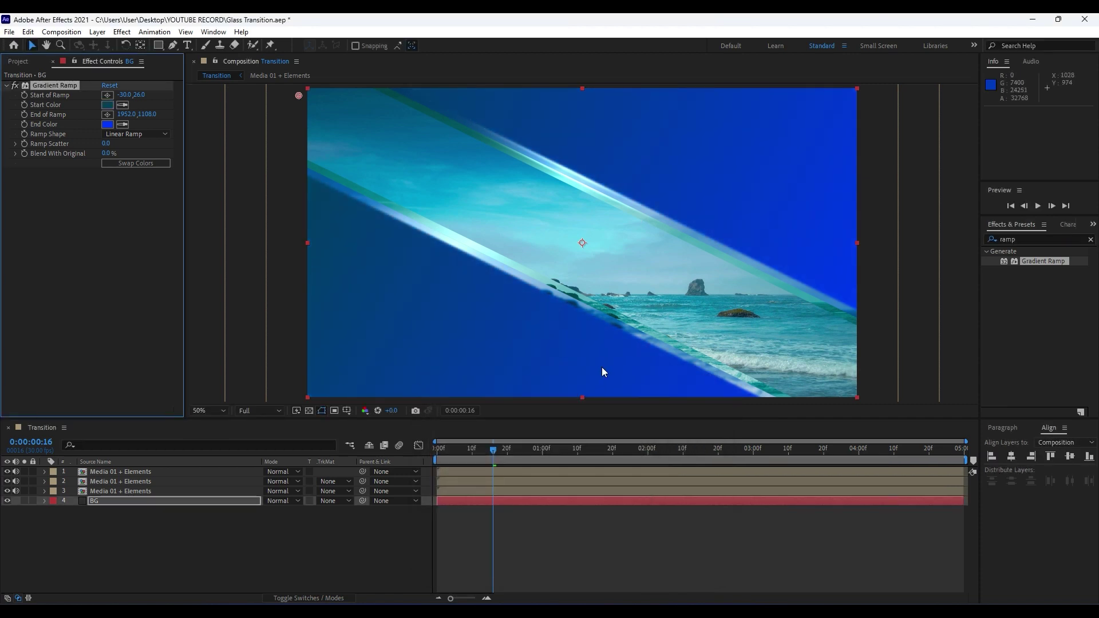
{"action": "key", "text": "space"}
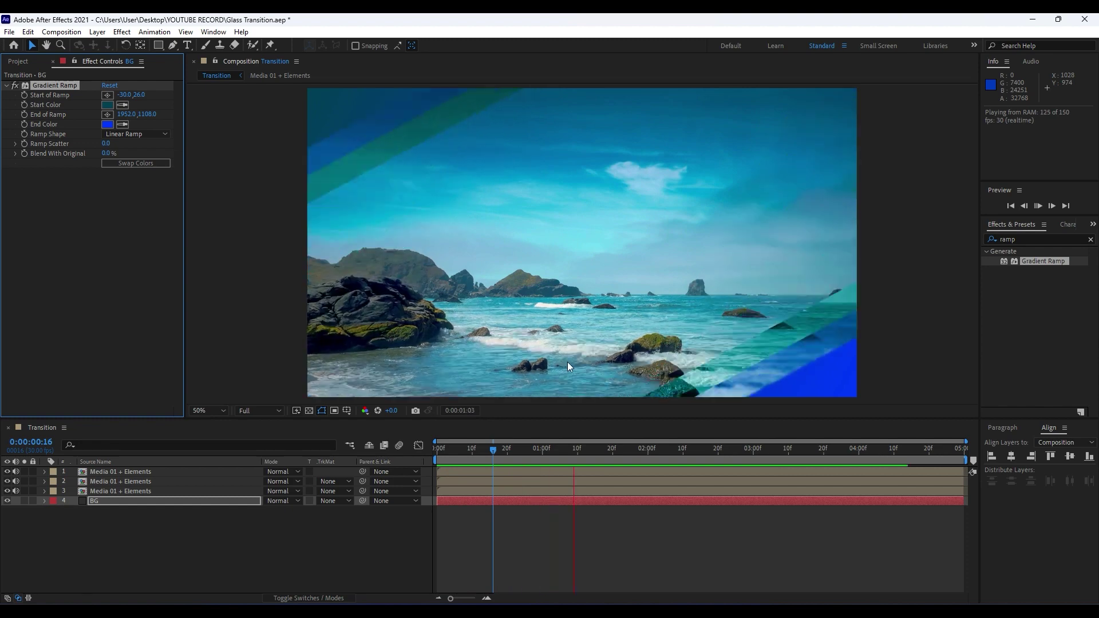
{"action": "left_click_drag", "start_coordinate": [489, 450], "coordinate": [646, 455]}
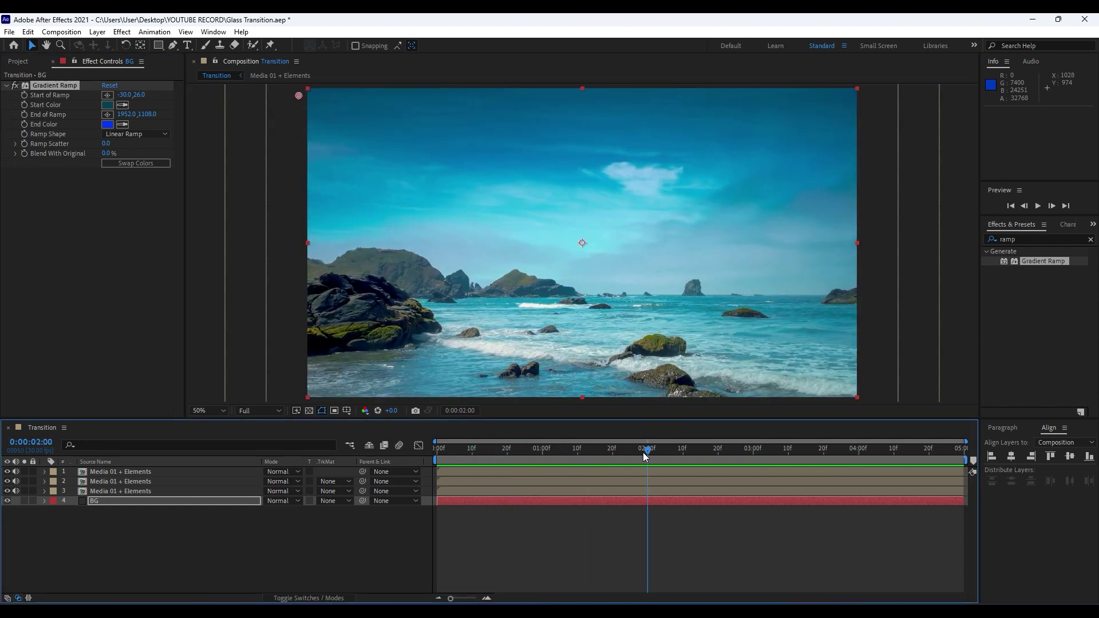